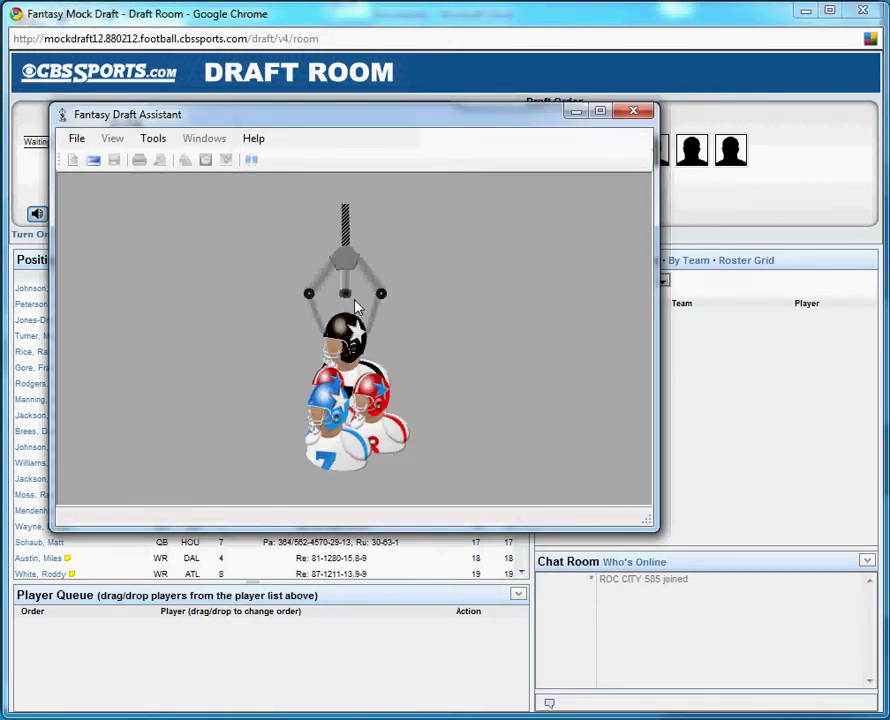
Step: Create a new rankings file and launch the Draft Tracker as a snake draft with 10 teams, pick 5 and 14 rounds
left_click(73, 160)
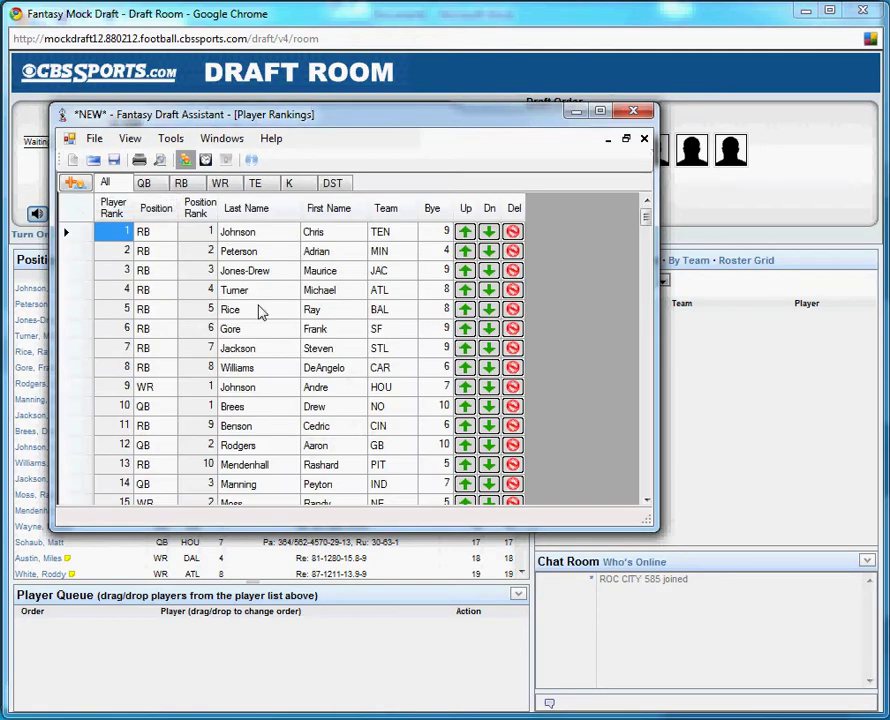
left_click(205, 160)
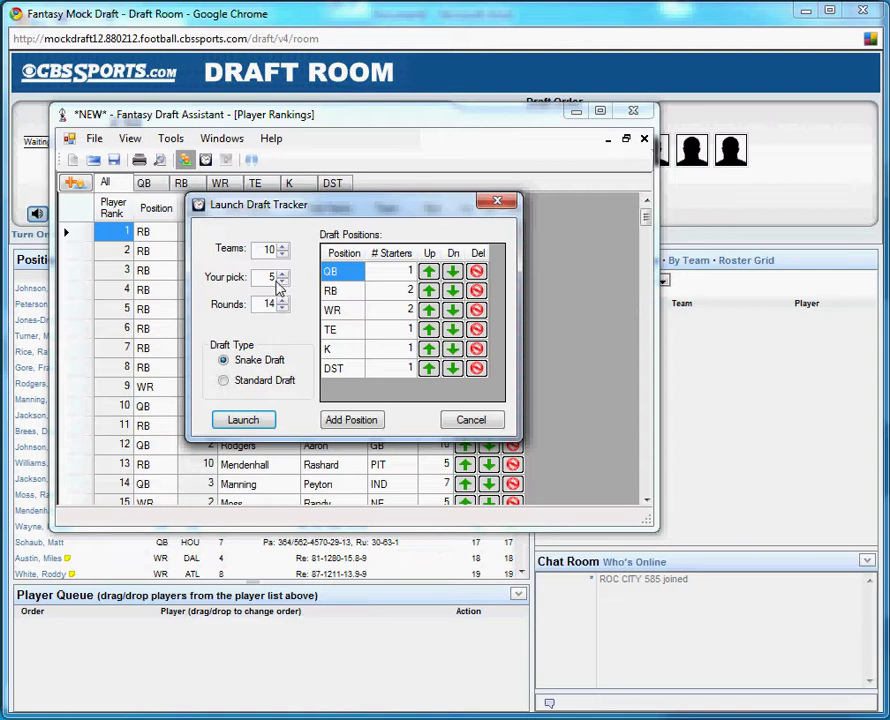
left_click(268, 421)
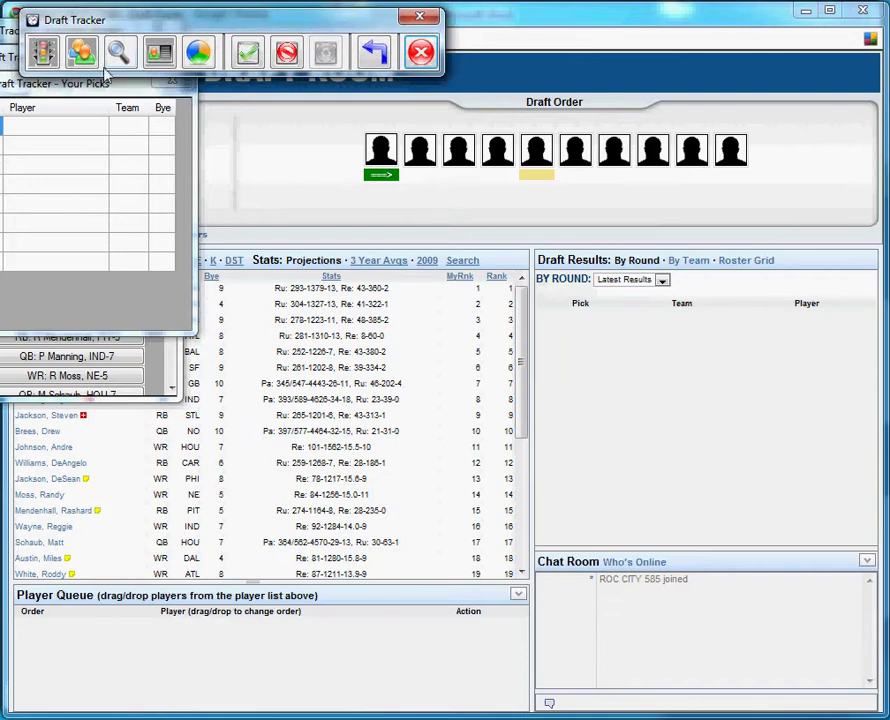
Step: Bring the Your Picks, Available Players and Status forms fully into view, with Status beside Available Players
left_click_drag(80, 88, 208, 150)
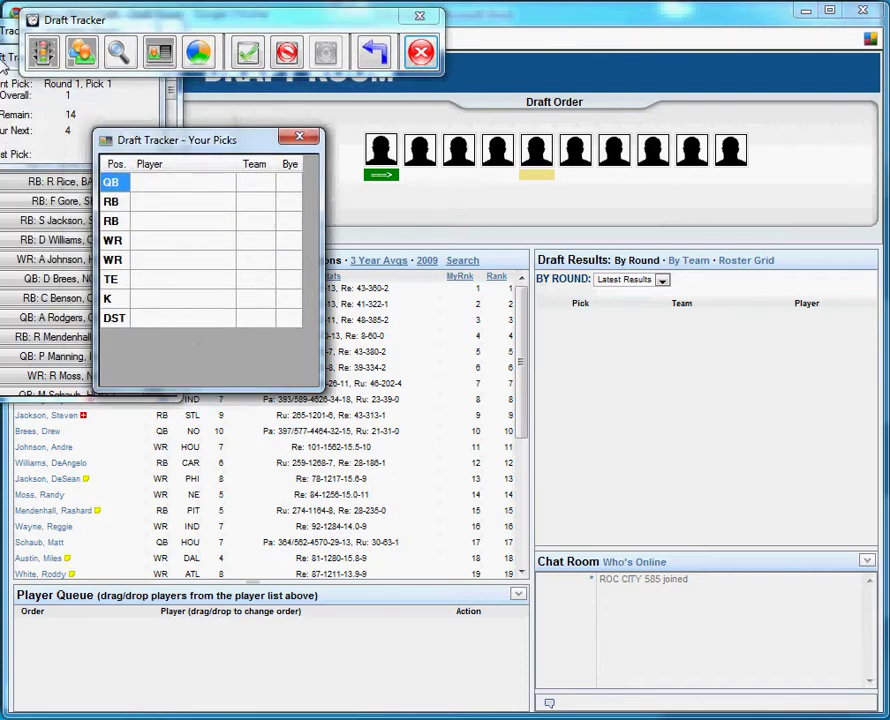
left_click_drag(4, 62, 52, 112)
left_click_drag(5, 36, 140, 112)
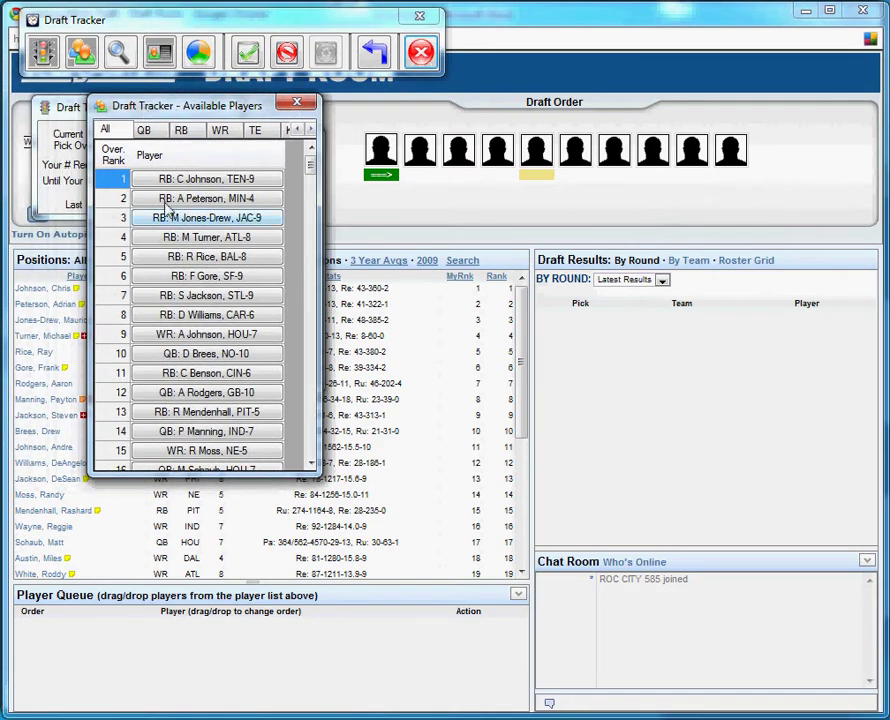
left_click_drag(50, 107, 88, 143)
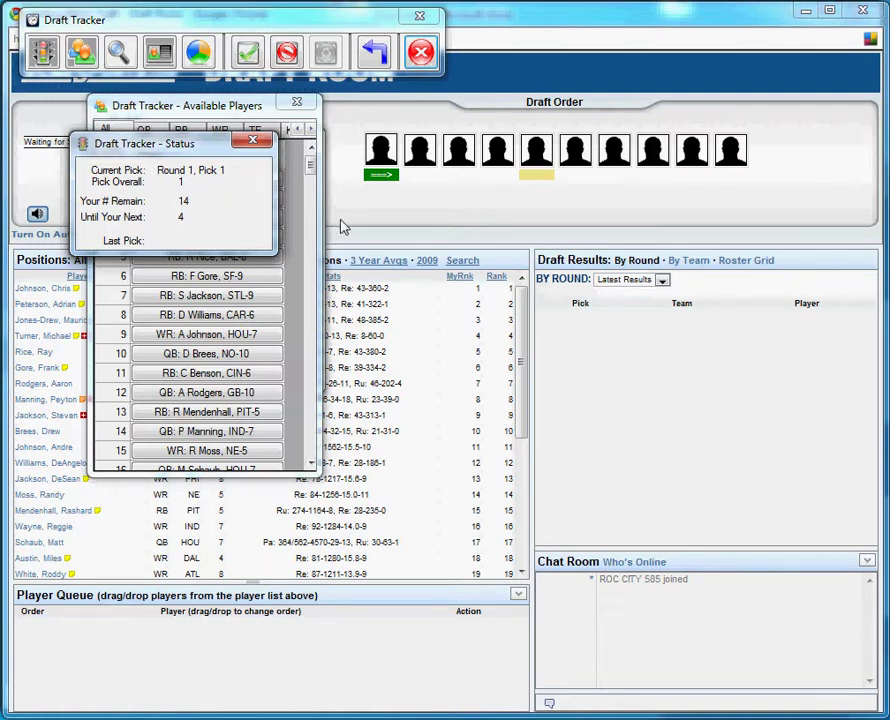
left_click_drag(215, 143, 458, 127)
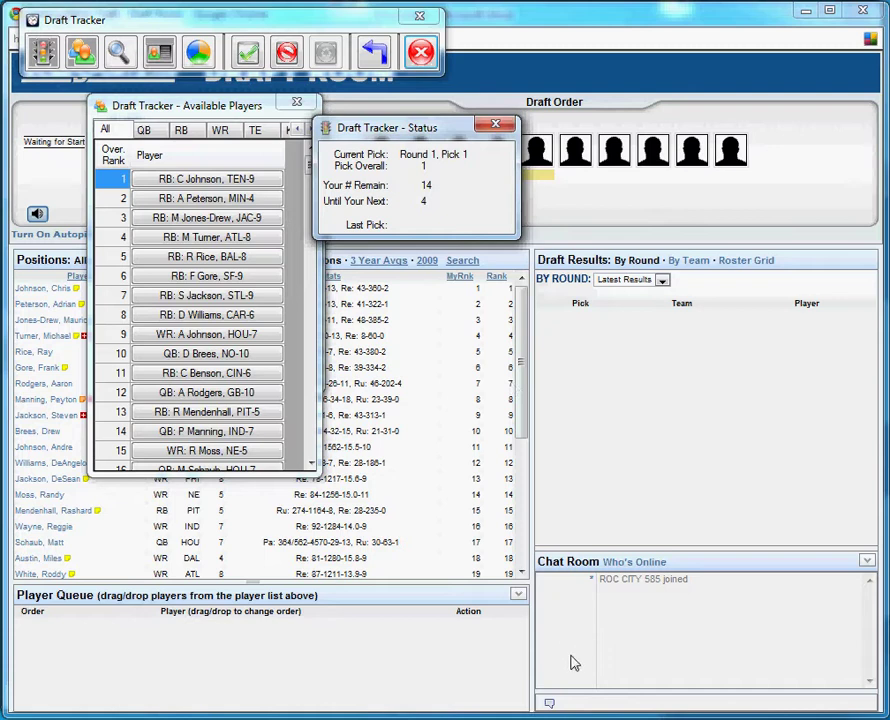
Step: Switch to the Word document and hide all Draft Tracker forms, and restore them back in the browser draft room
left_click(590, 700)
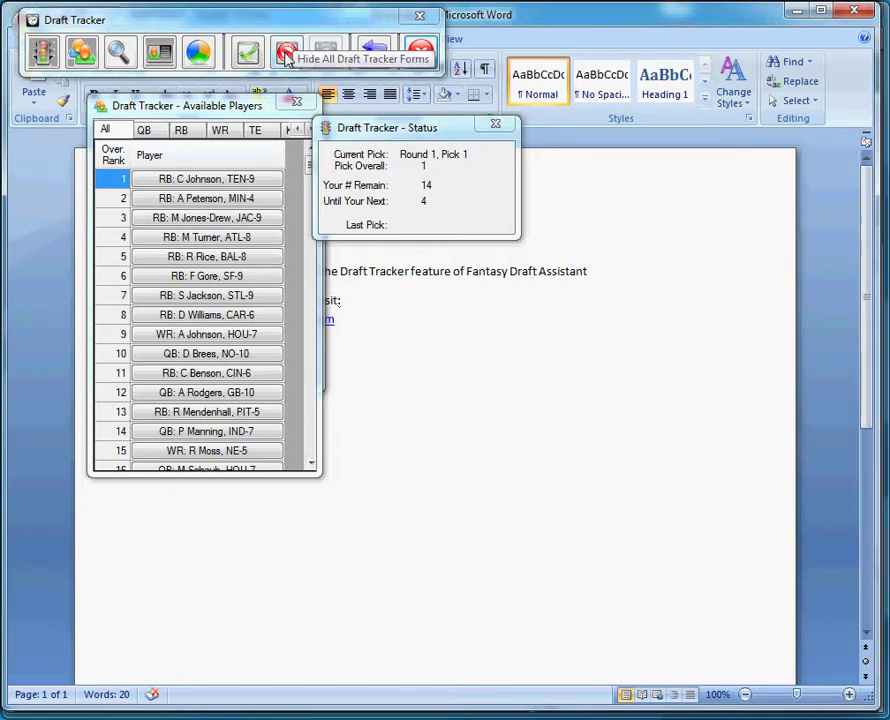
left_click(284, 54)
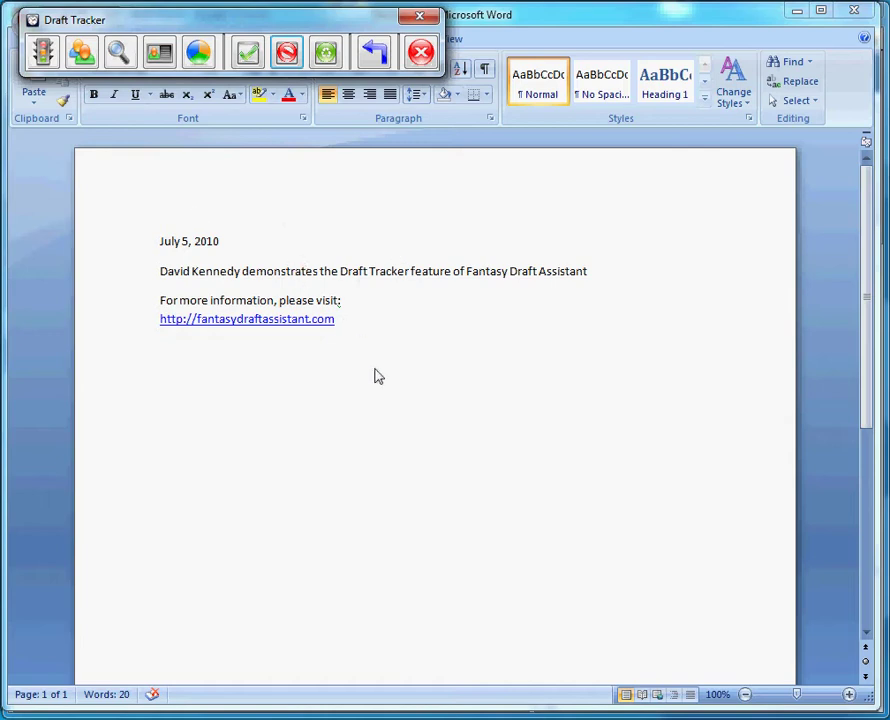
key("alt+Tab")
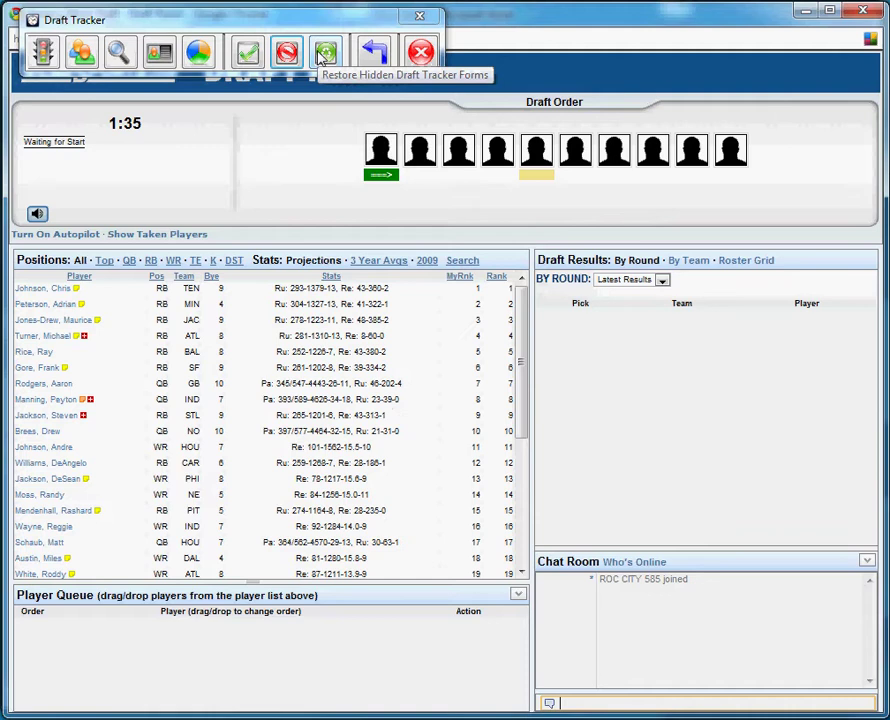
left_click(322, 56)
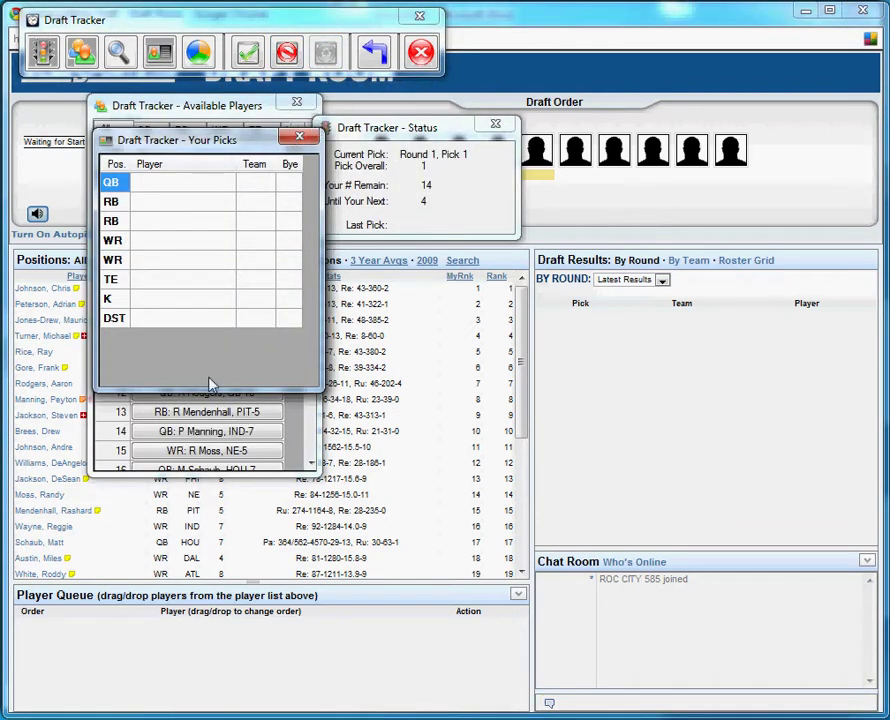
Step: Show all Draft Tracker forms and close Statistics, Search, Your Picks and Available Players, leaving only Status
left_click(252, 58)
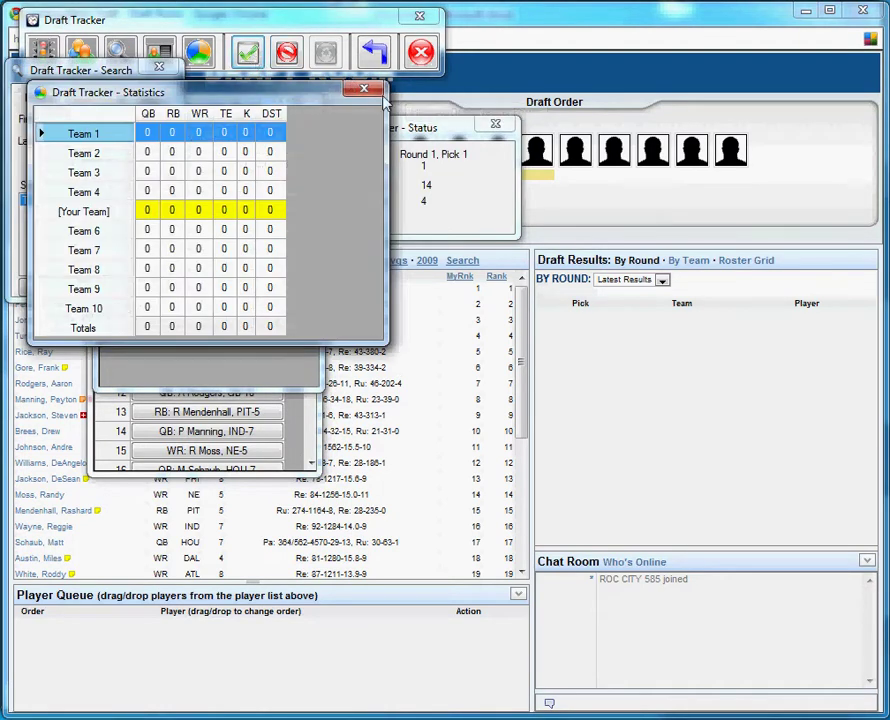
left_click(370, 90)
left_click(152, 66)
left_click(298, 137)
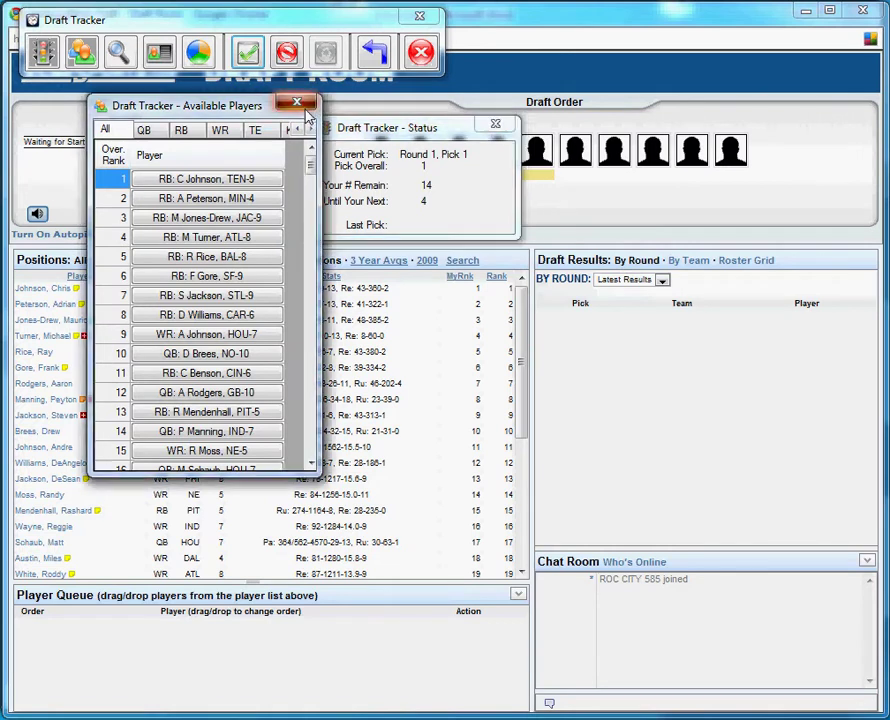
left_click(296, 102)
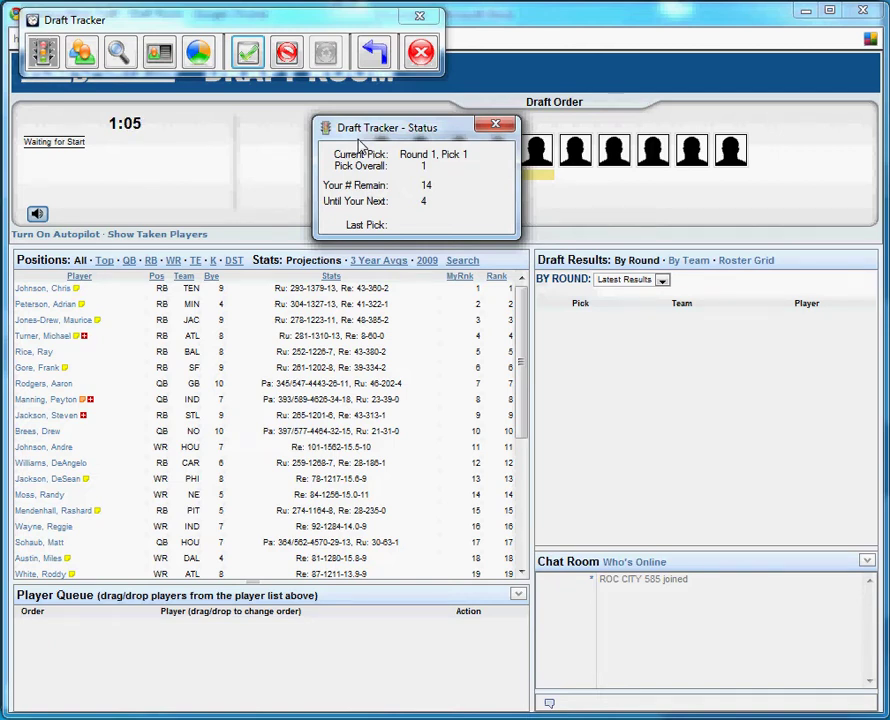
Step: Move the Status form between the countdown timer and the draft order, and toggle its display off and on
left_click_drag(386, 130, 226, 117)
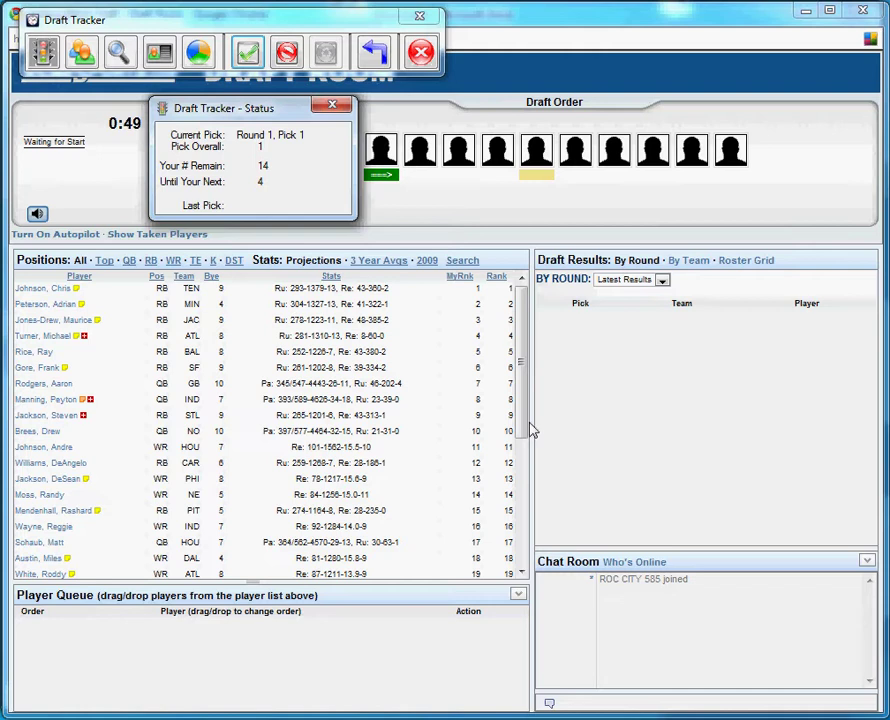
left_click(283, 30)
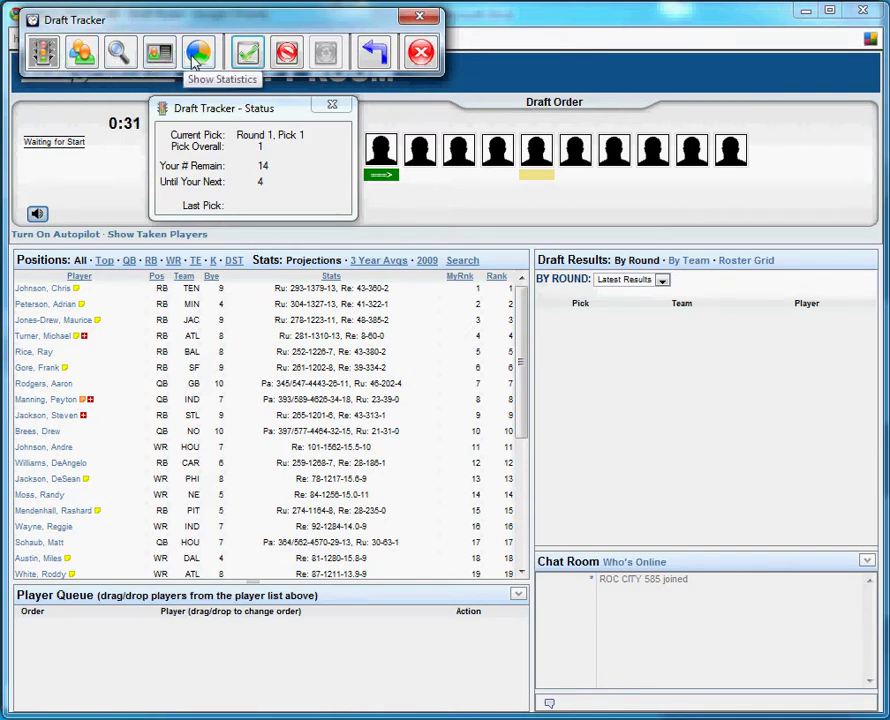
left_click(44, 53)
left_click(44, 53)
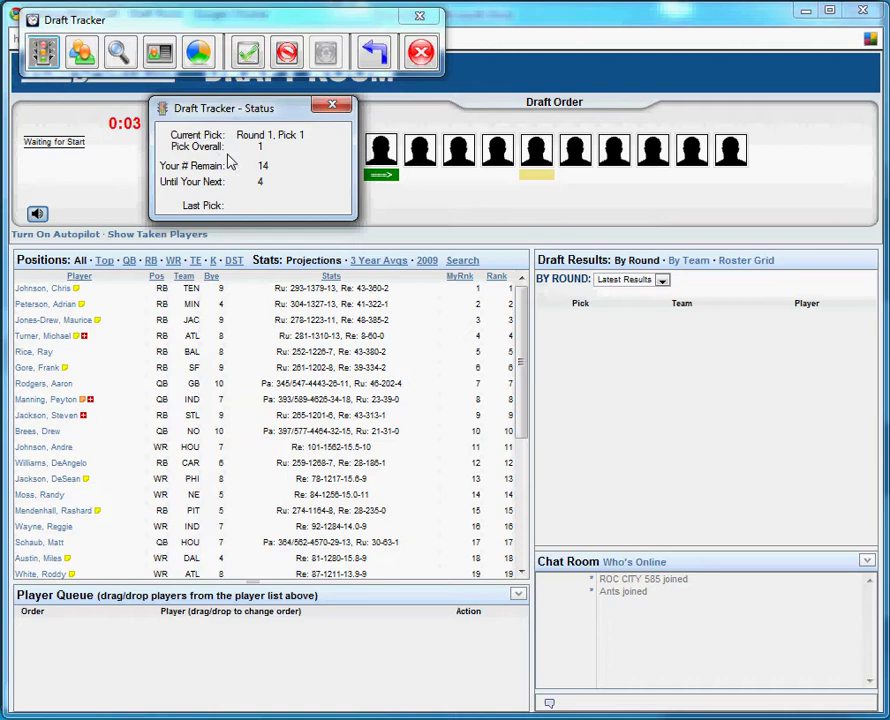
Step: Show the Available Players form below the Status form and view its QB, RB and WR lists, returning to all positions
left_click(85, 55)
left_click_drag(208, 114, 403, 271)
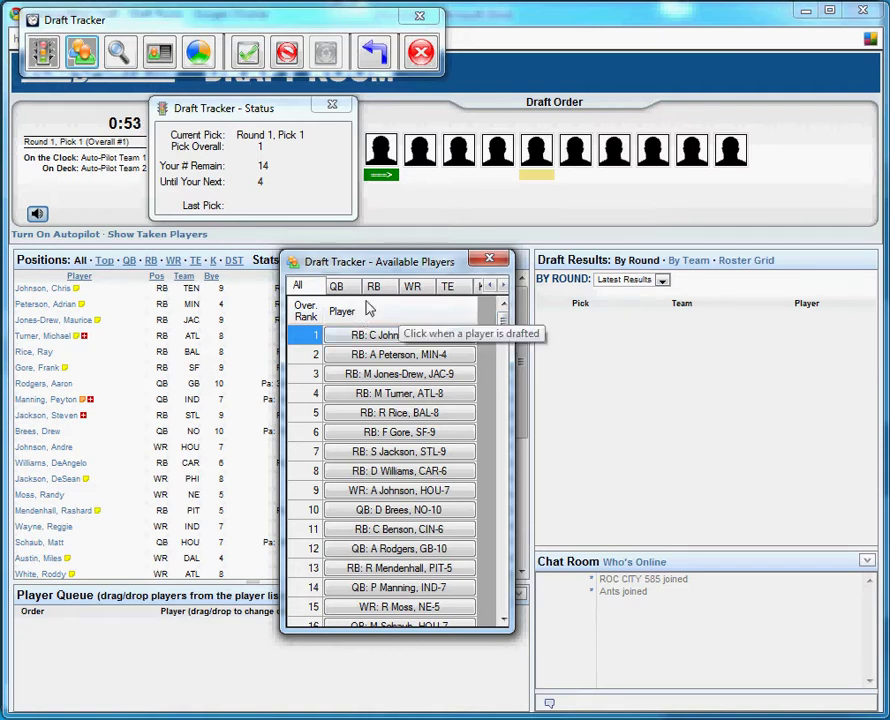
left_click(337, 287)
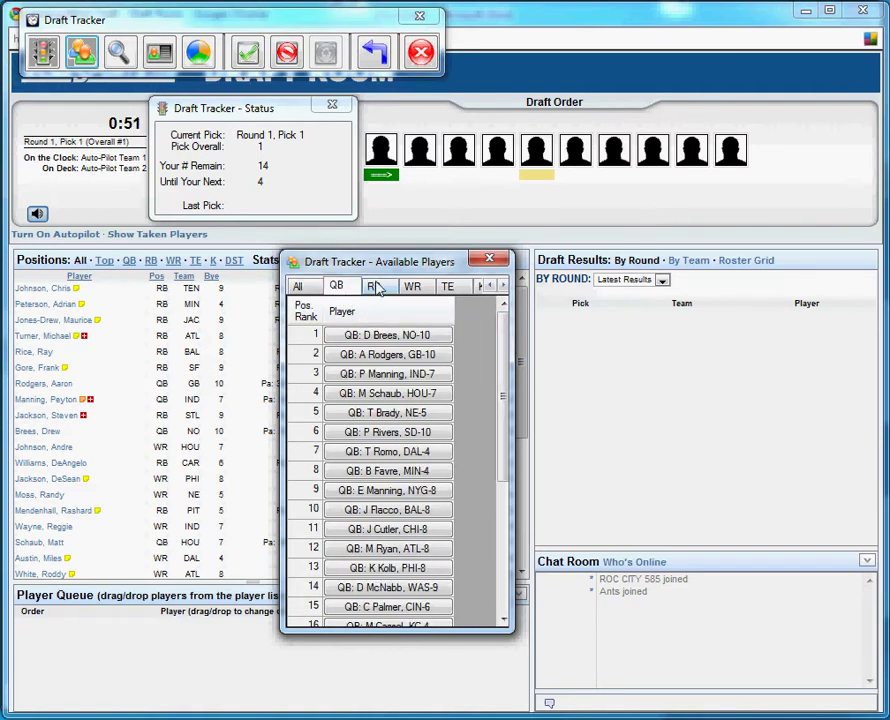
left_click(375, 287)
left_click(413, 286)
left_click(384, 289)
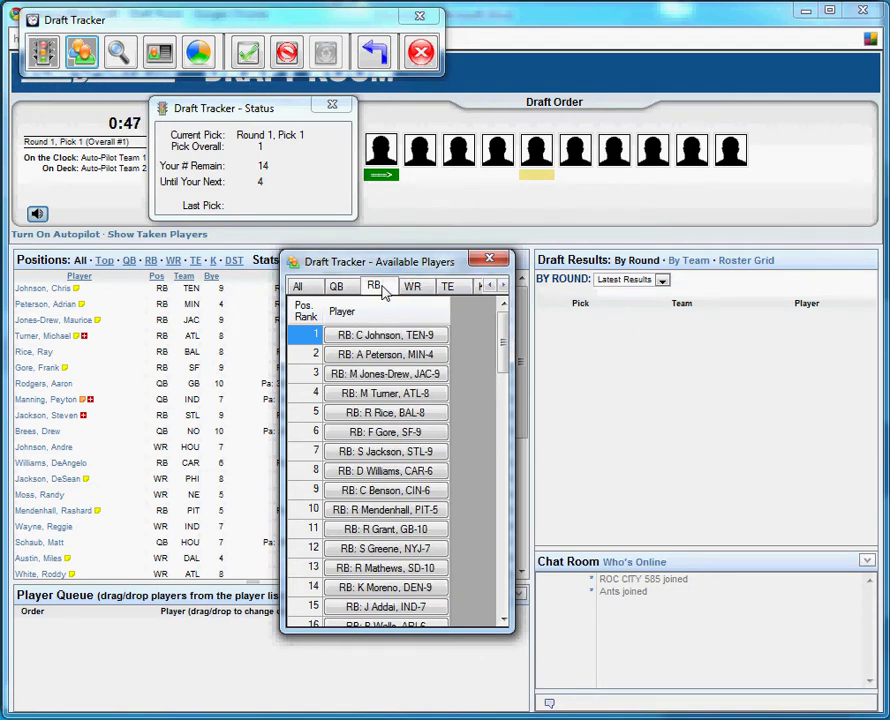
left_click(306, 287)
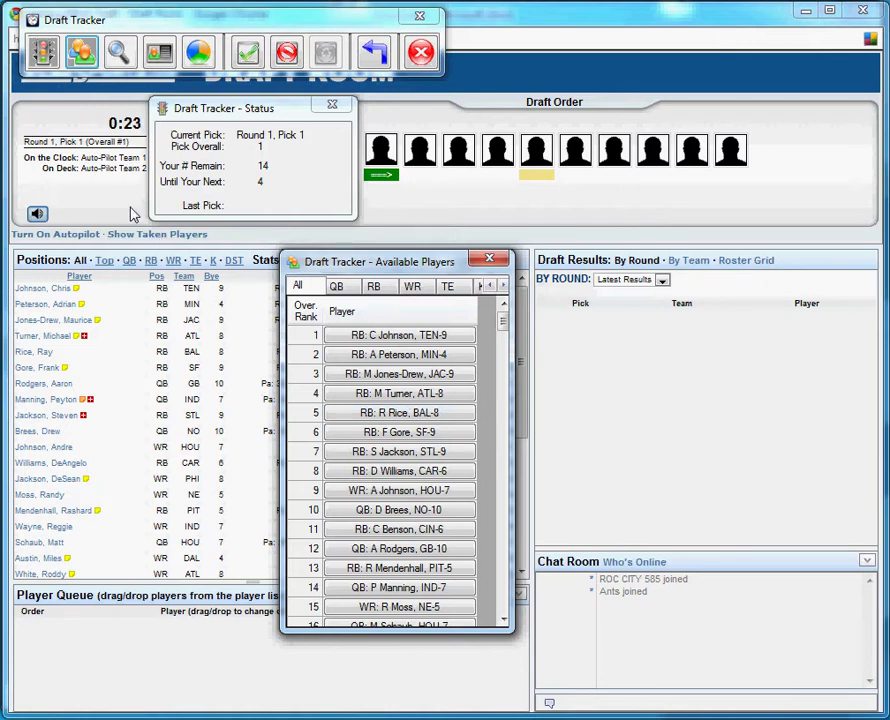
Step: Open the player Search form next to the Available Players form and search for the last name "man"
left_click(118, 54)
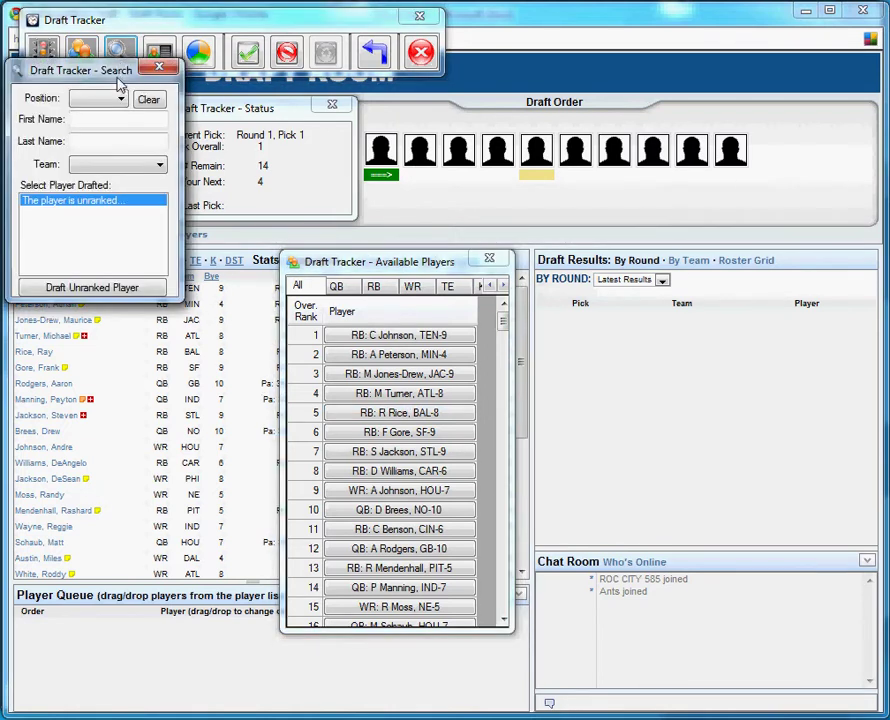
left_click_drag(120, 86, 200, 300)
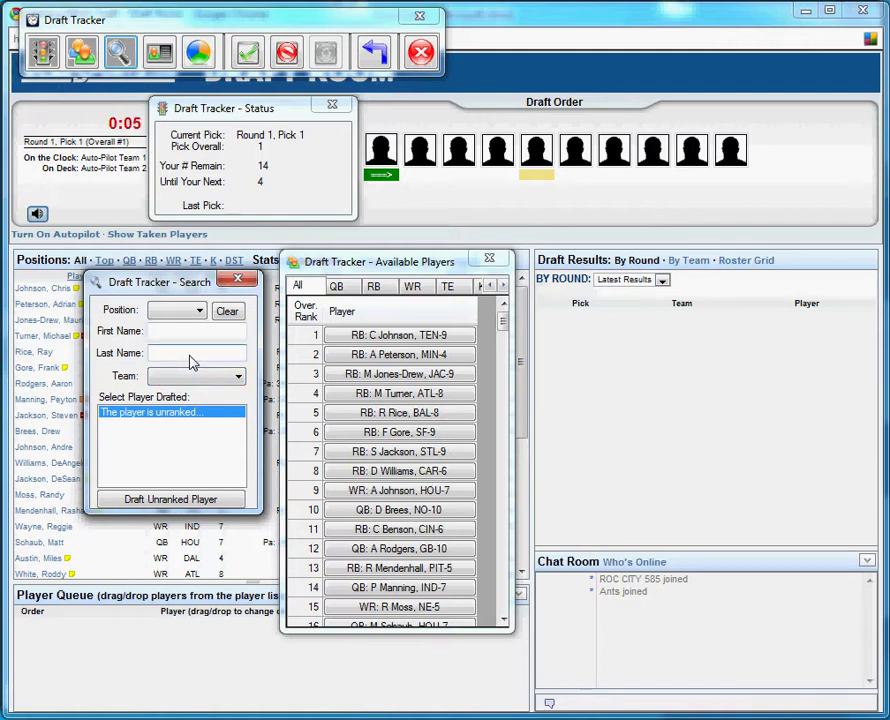
type("man")
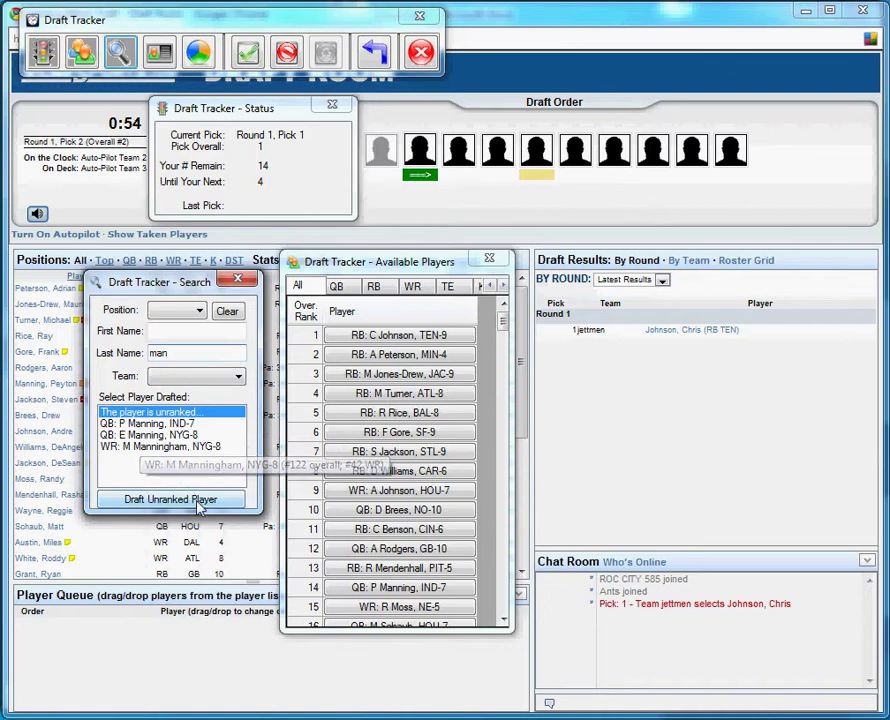
left_click(176, 424)
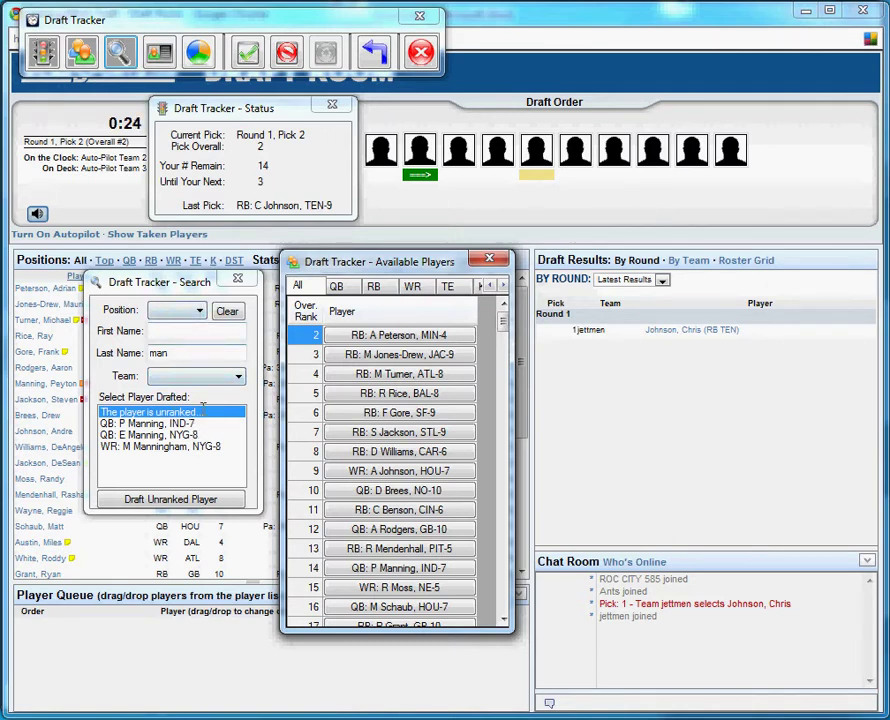
Step: Fill in the search with position RB, first name "test" and team BUF, and close the form without drafting the unranked player
left_click(178, 310)
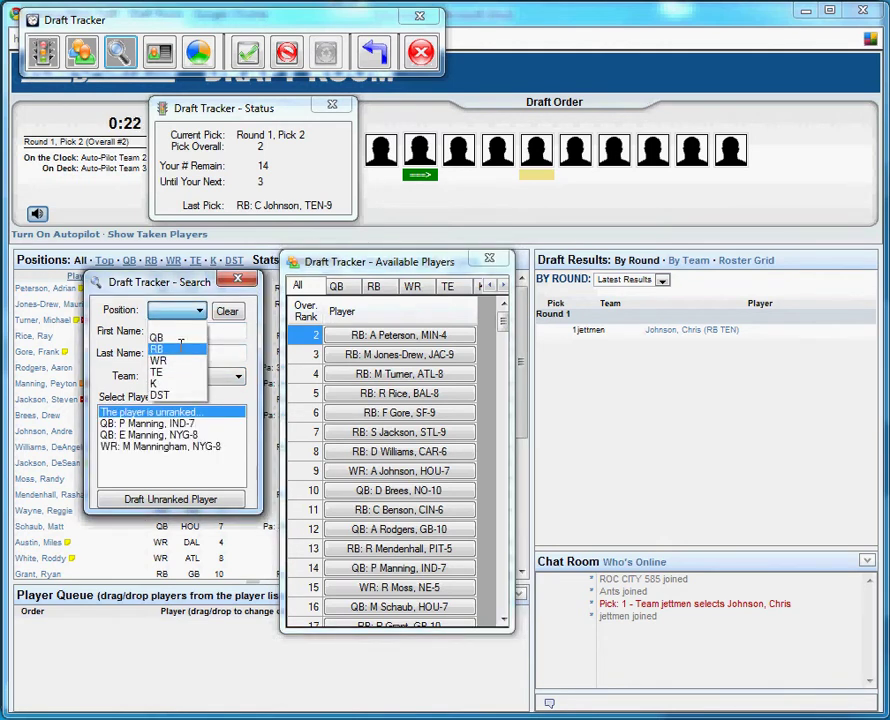
left_click(168, 351)
left_click(182, 336)
type("test")
left_click(179, 375)
scroll(179, 420, "up", 3)
left_click(180, 438)
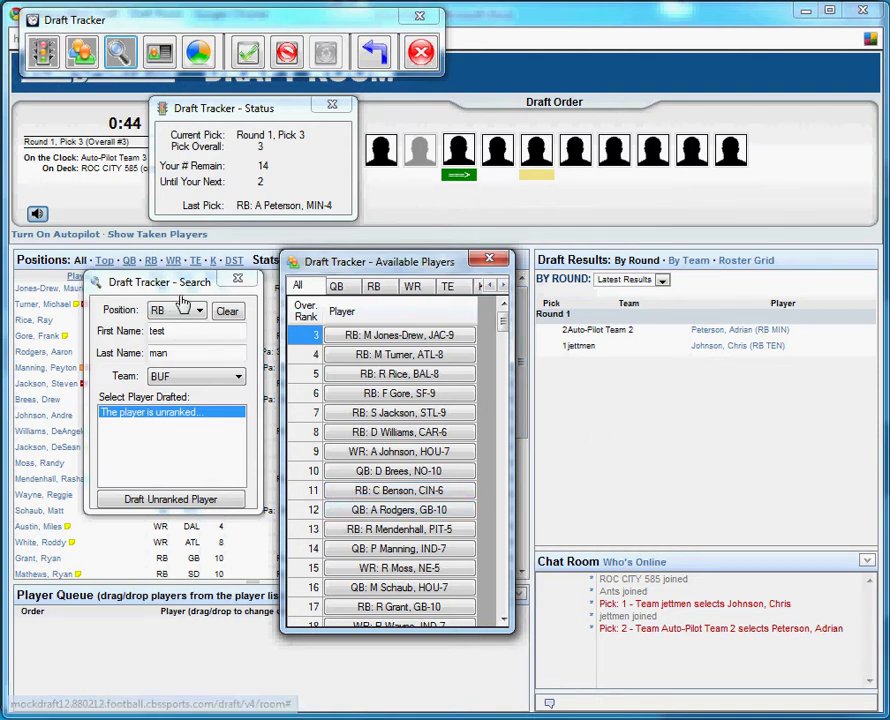
left_click(237, 279)
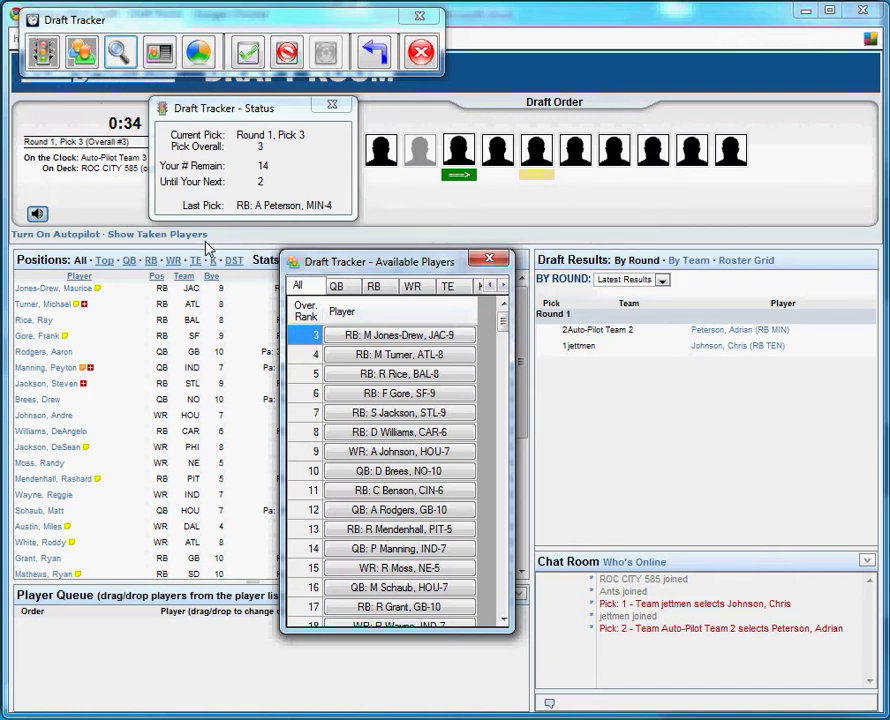
Step: Collapse the Available Players form just above the stats table, and view and close Maurice Jones-Drew's player details
double_click(371, 262)
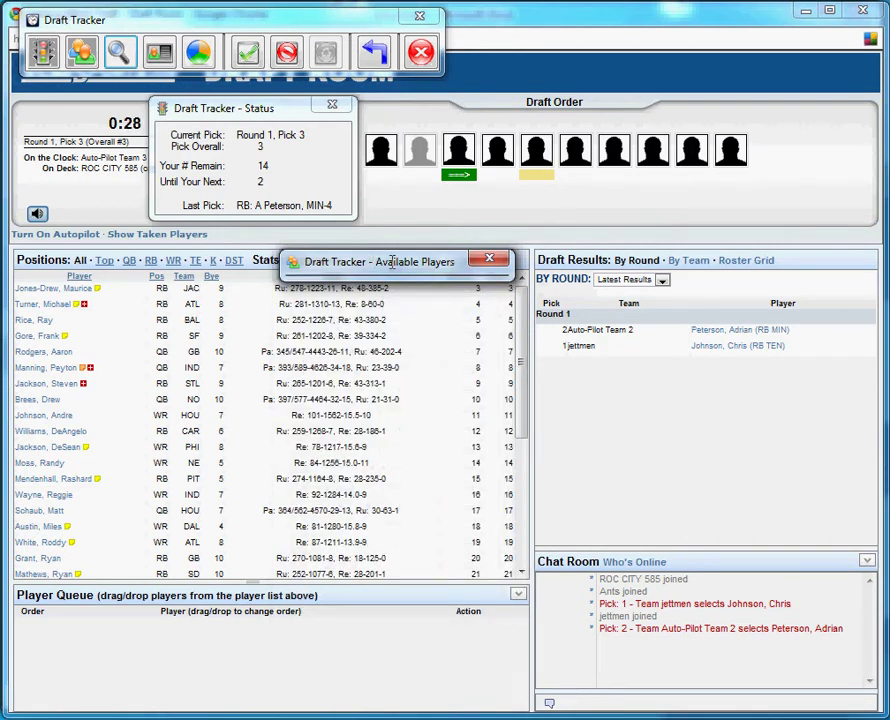
left_click_drag(396, 252, 396, 219)
left_click(68, 288)
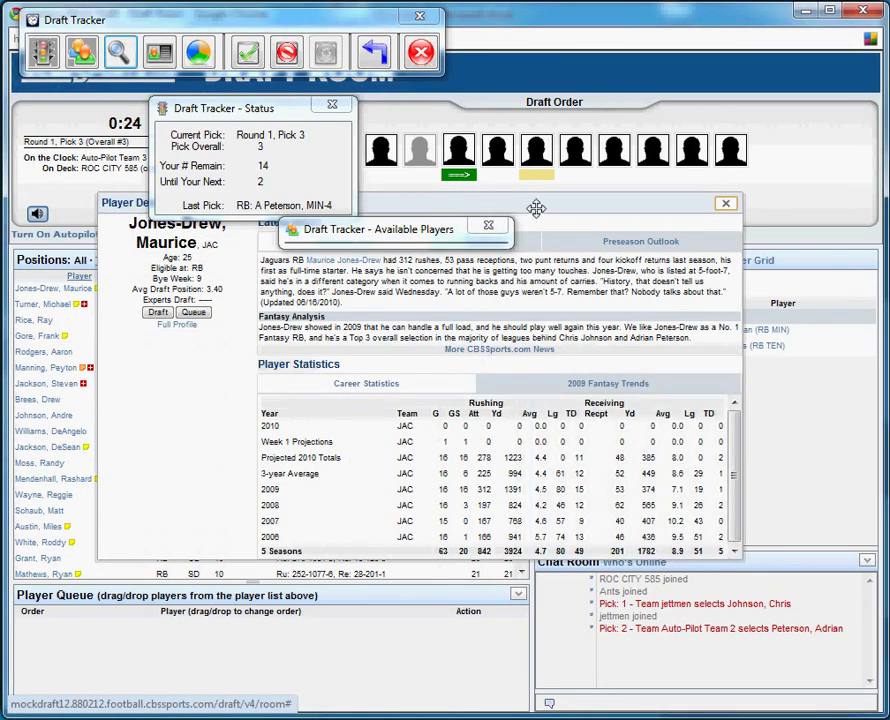
left_click_drag(522, 208, 477, 303)
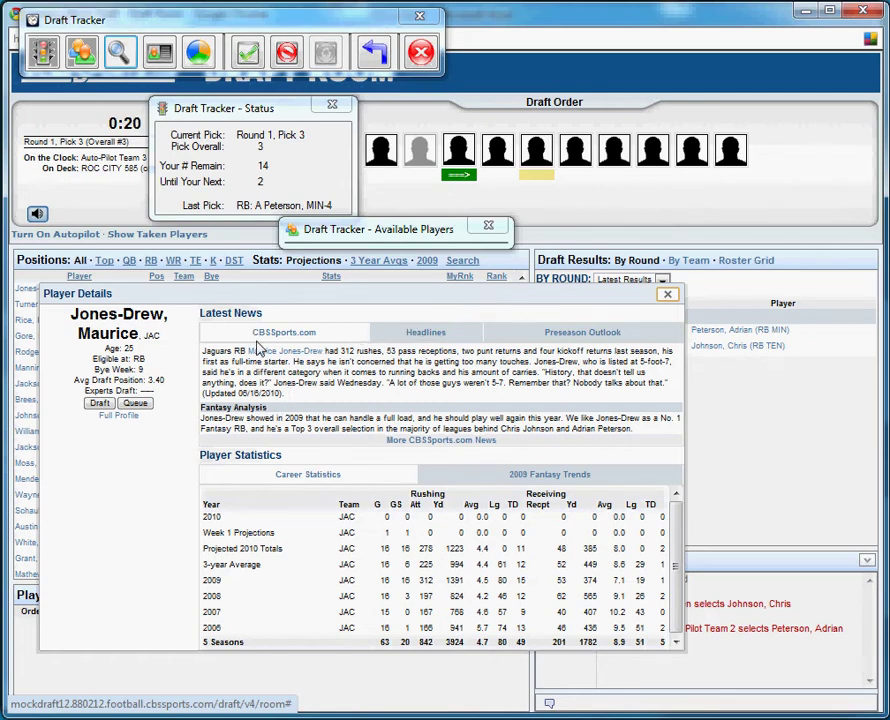
left_click(667, 294)
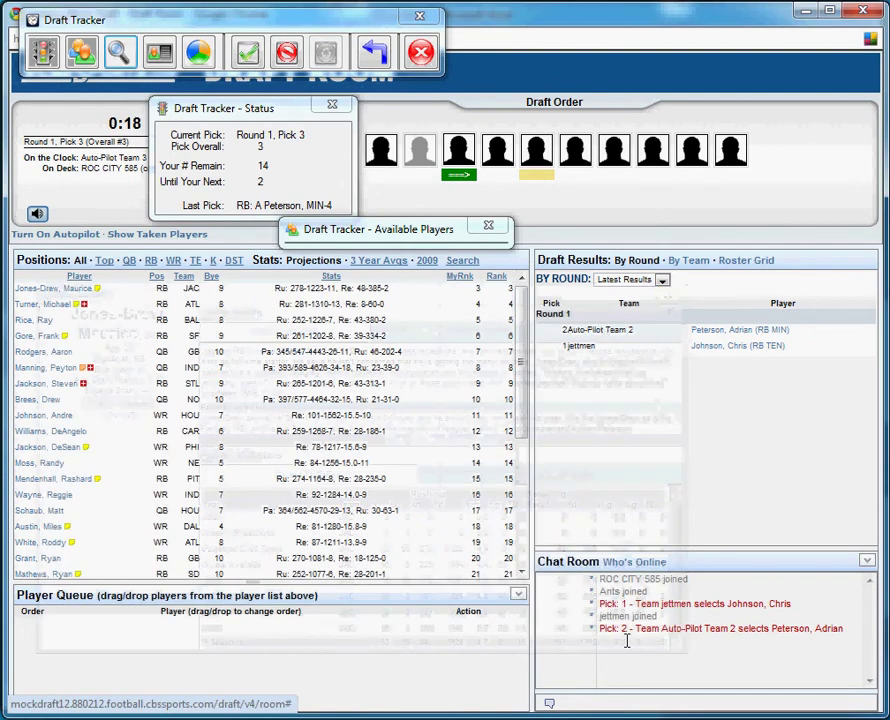
Step: Send the message "test" in the draft's chat room
left_click(601, 702)
type("test")
key("Return")
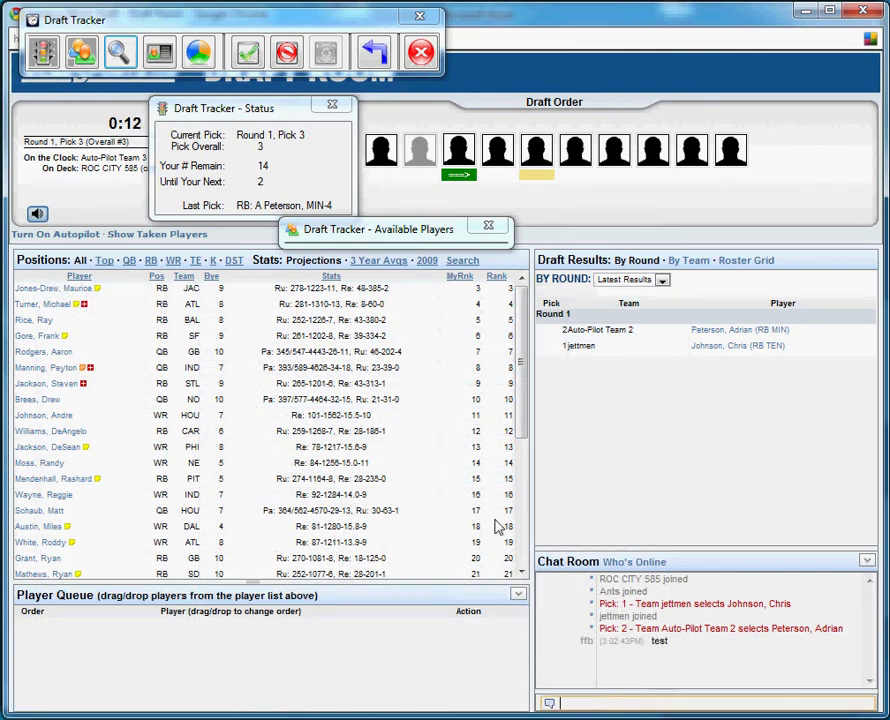
Step: Expand the collapsed Available Players form and show the Your Picks form
left_click(449, 234)
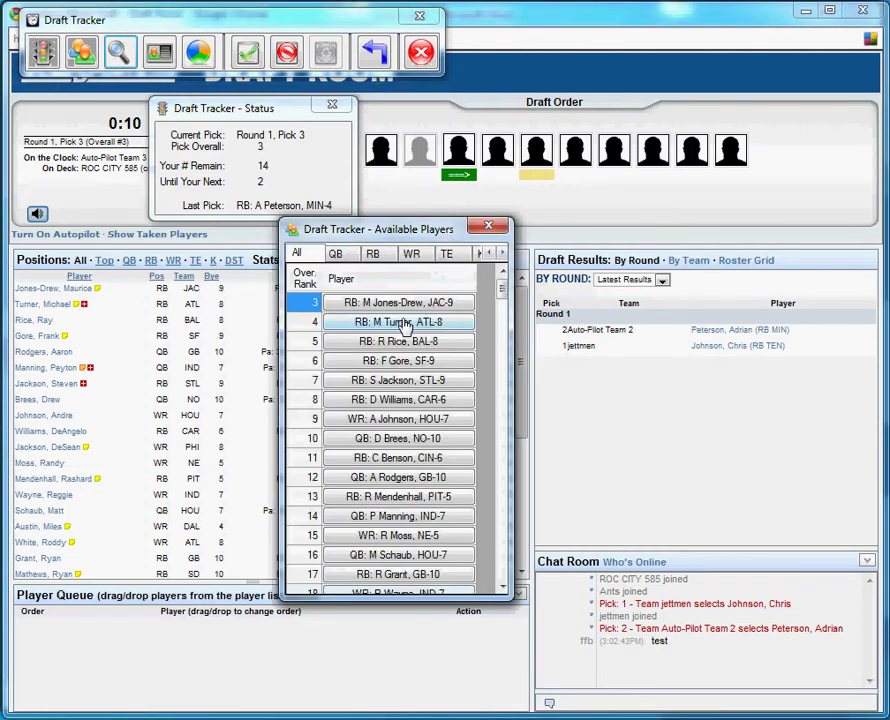
left_click(160, 54)
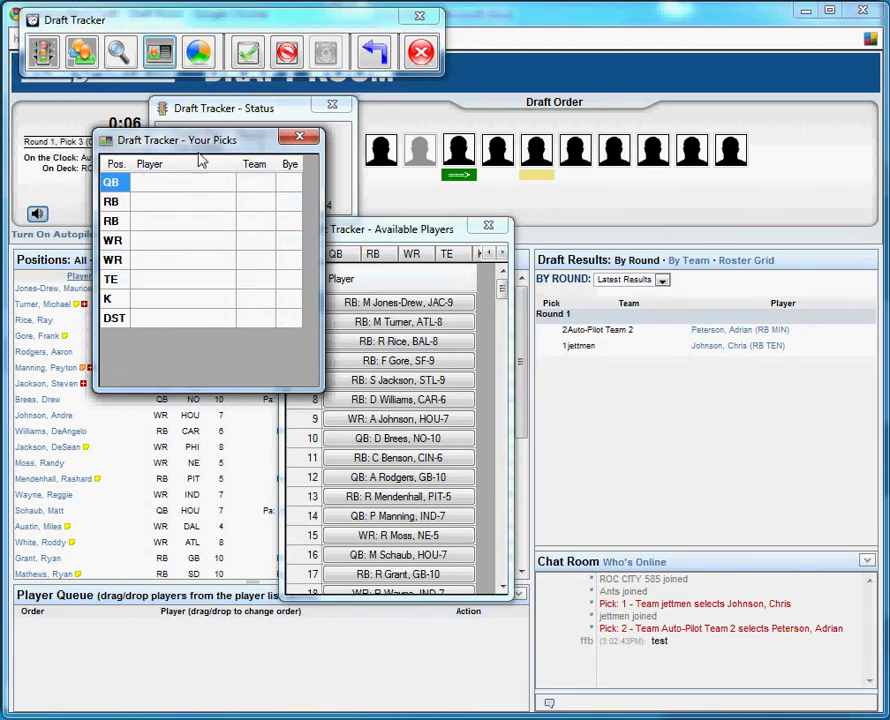
Step: Move the Your Picks form above the draft results and shorten its height
left_click_drag(222, 145, 672, 159)
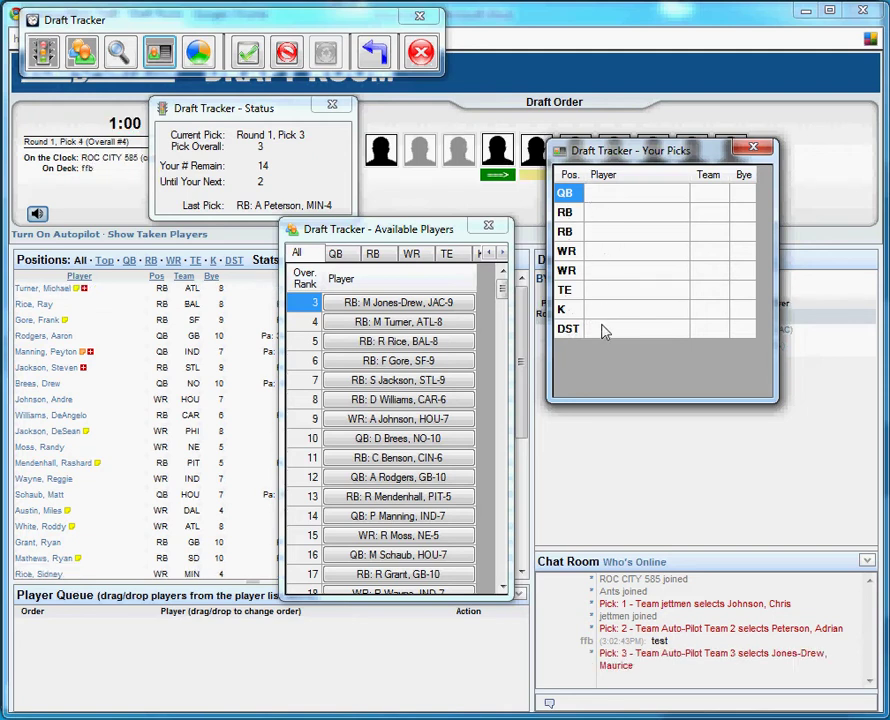
left_click_drag(630, 163, 704, 222)
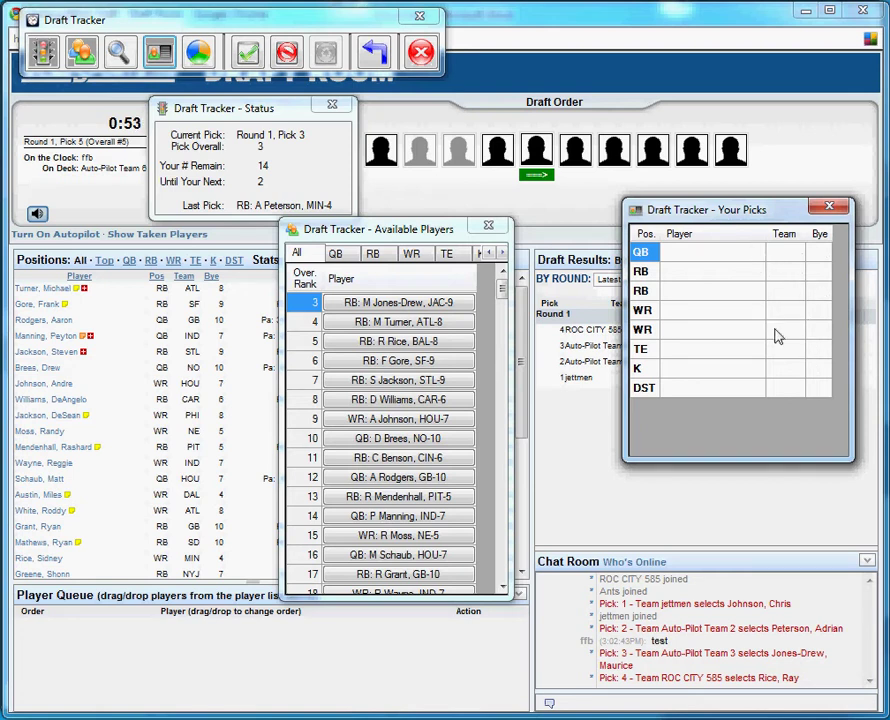
left_click_drag(728, 212, 640, 63)
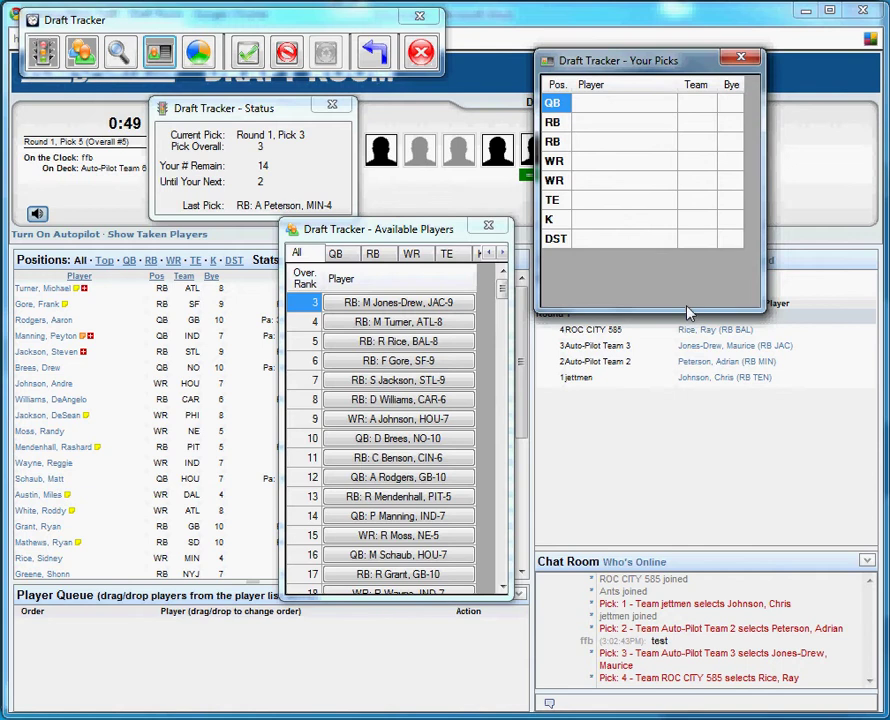
left_click_drag(688, 313, 690, 235)
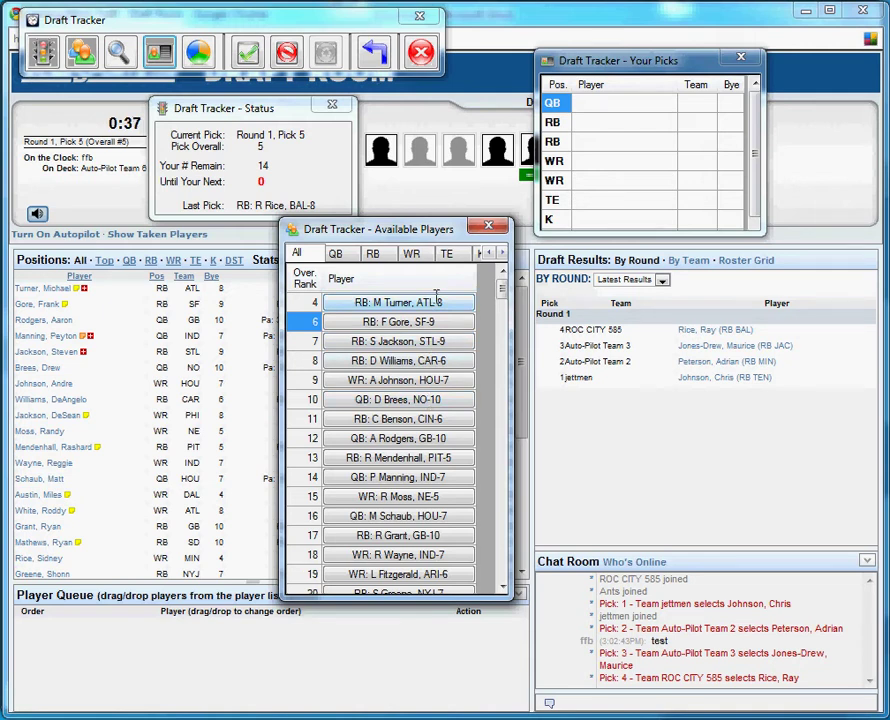
Step: Draft Michael Turner (RB, ATL) in the draft room and heighten the Your Picks form to fit all roster rows down to DST
left_click(55, 292)
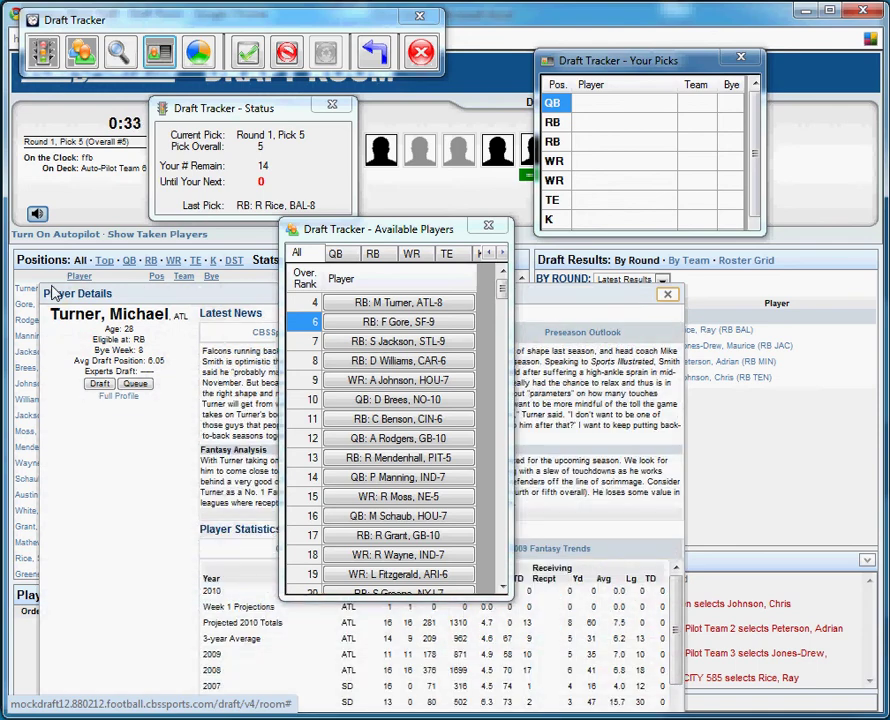
left_click(98, 385)
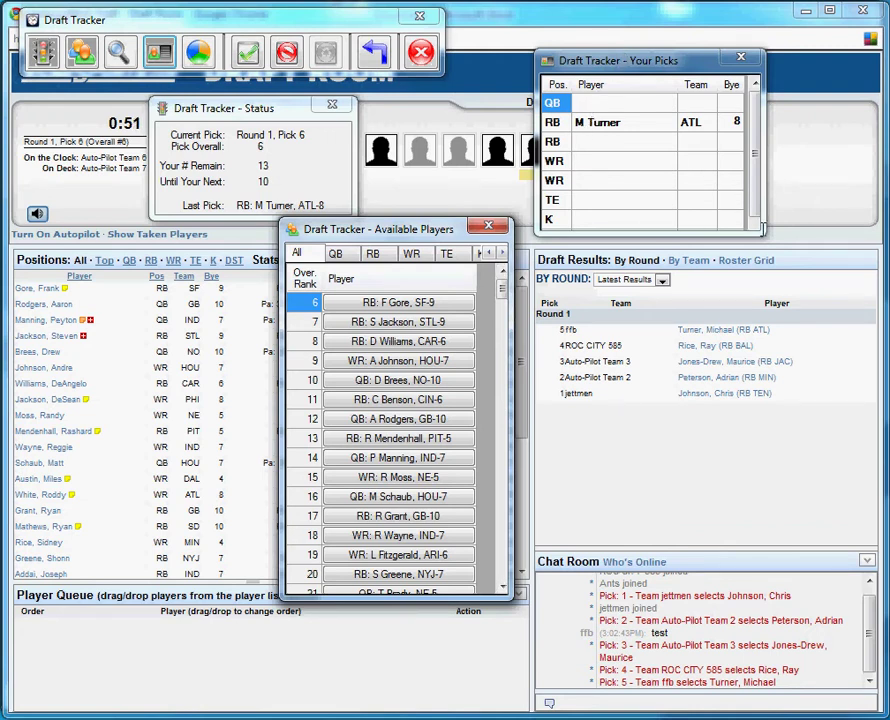
left_click_drag(762, 229, 770, 268)
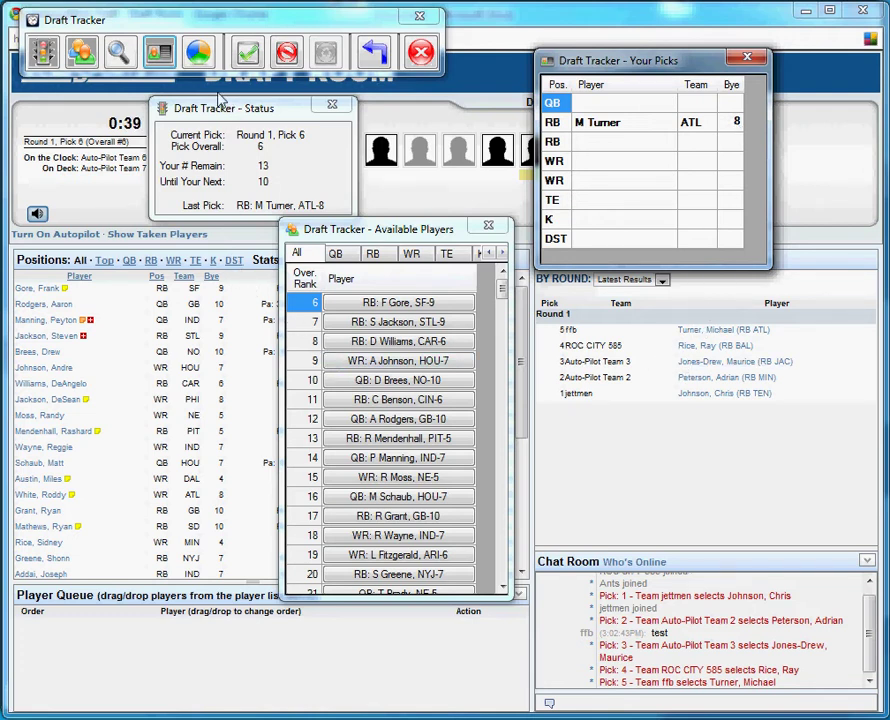
Step: Show the Statistics form, move it over the Available Players form, and examine the position counts for Your Team
left_click(198, 51)
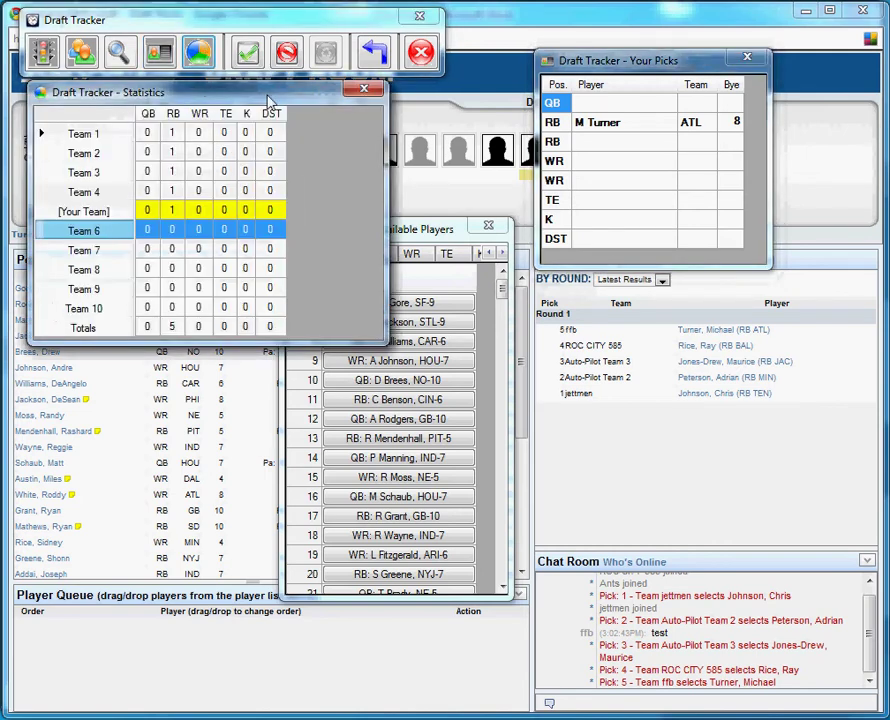
left_click_drag(268, 100, 465, 255)
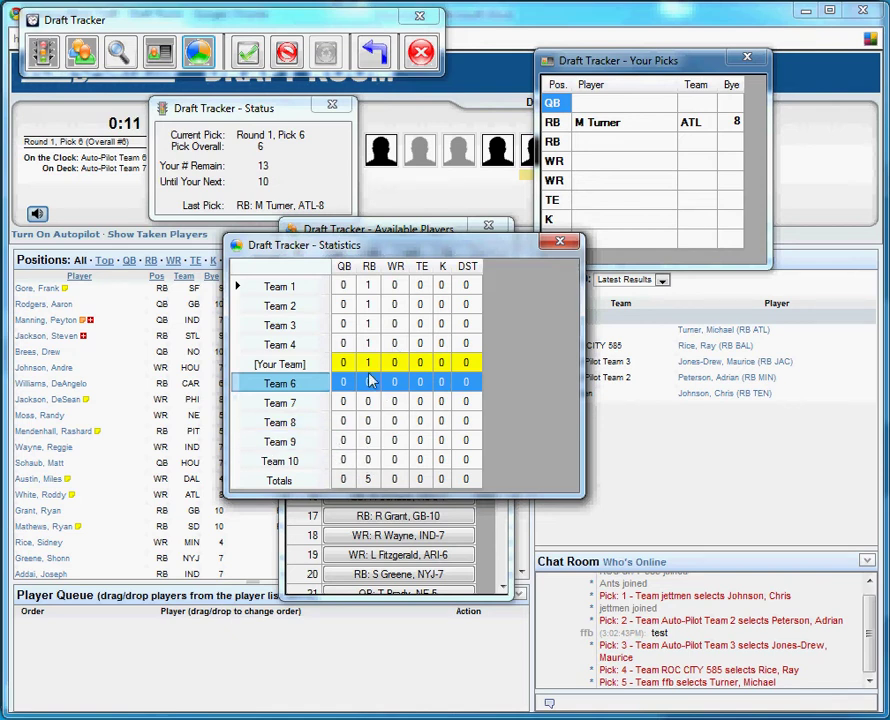
mouse_move(364, 362)
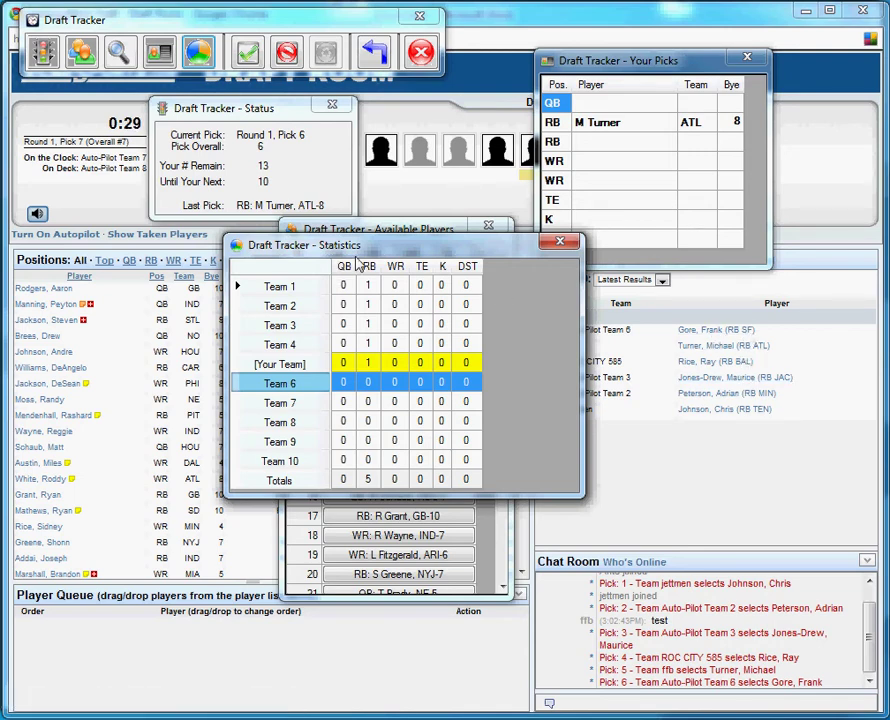
Step: Move the Available Players form beside the statistics, and undo Team 7's last pick to record QB A Rodgers instead
left_click_drag(370, 229, 116, 245)
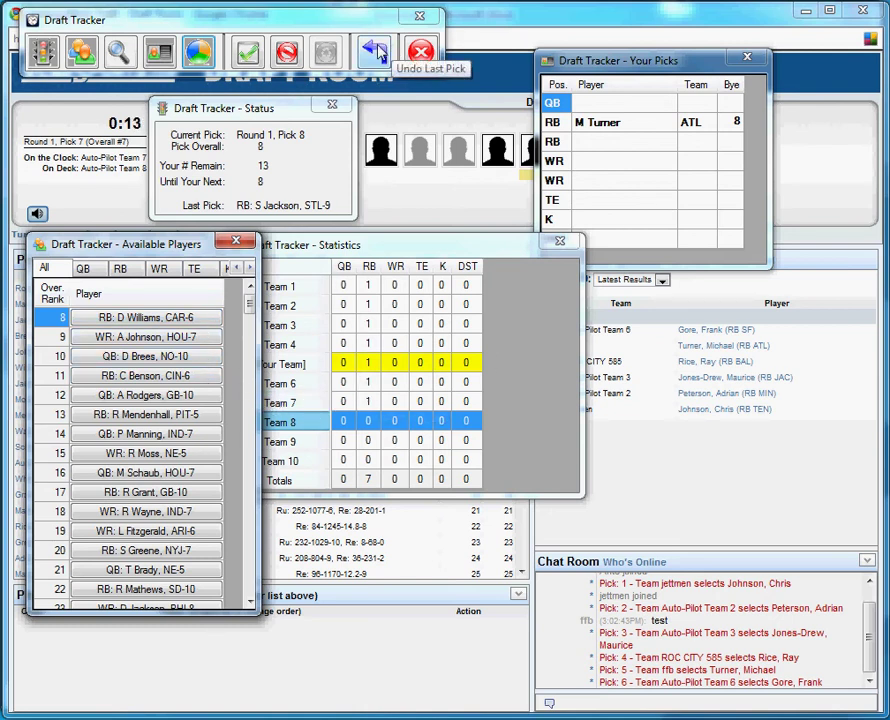
left_click(377, 55)
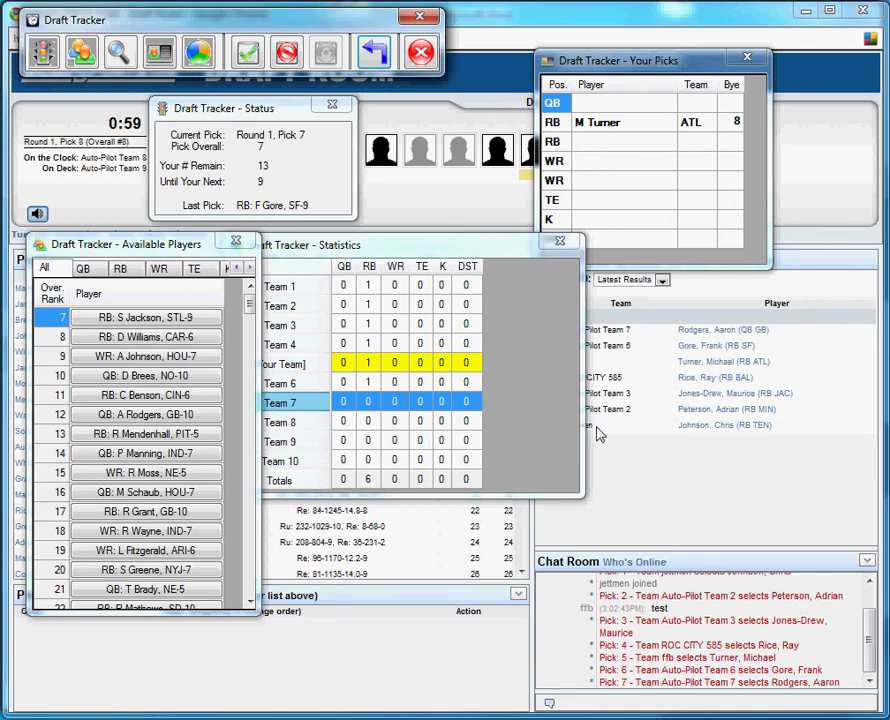
left_click(85, 266)
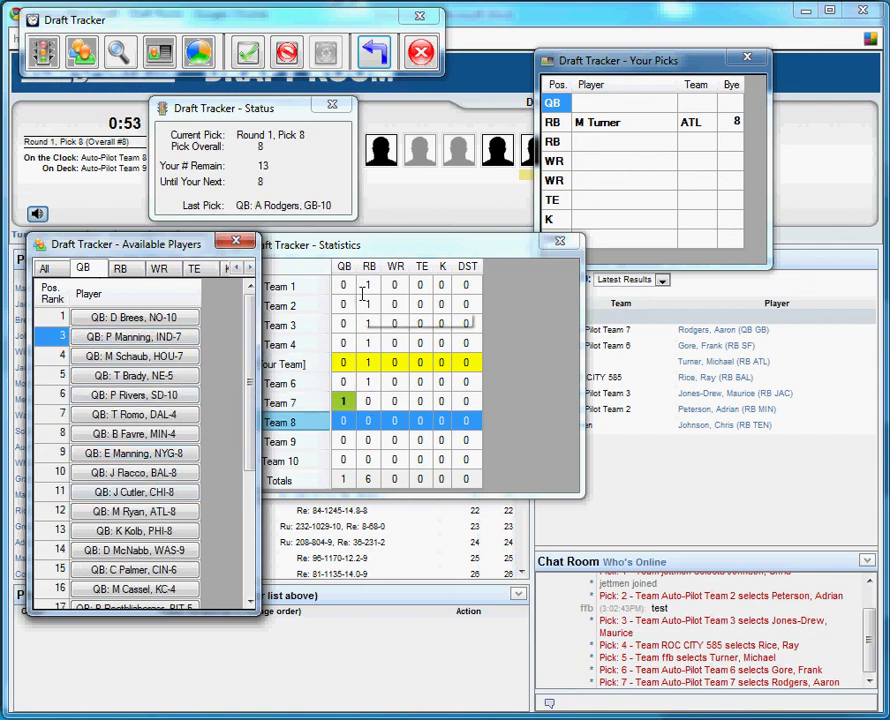
Step: Bring the whole Statistics form into view to check the quarterback column, and close the form
left_click_drag(454, 244, 513, 213)
mouse_move(394, 372)
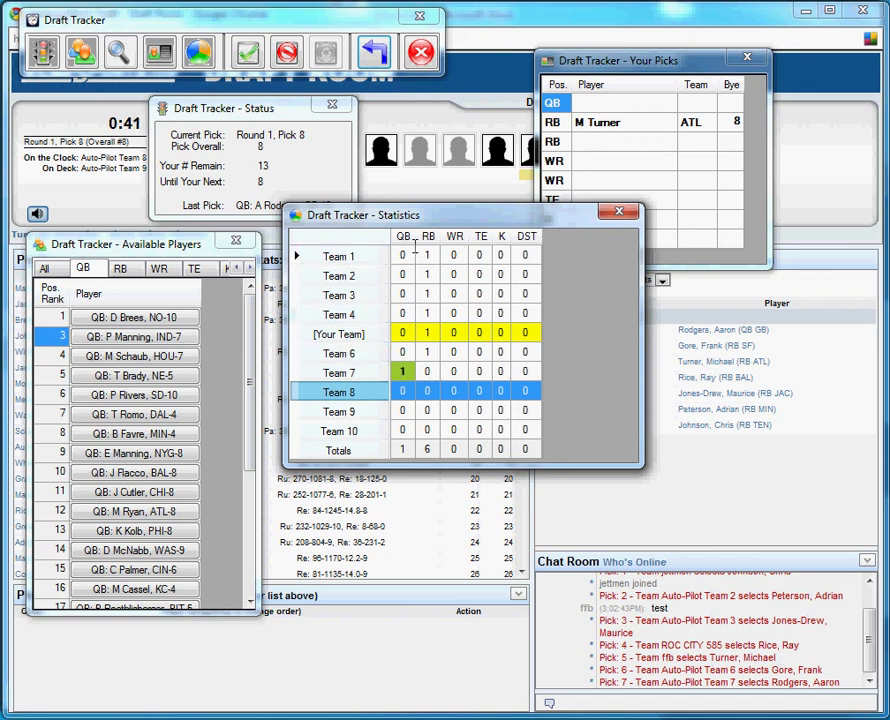
left_click(626, 214)
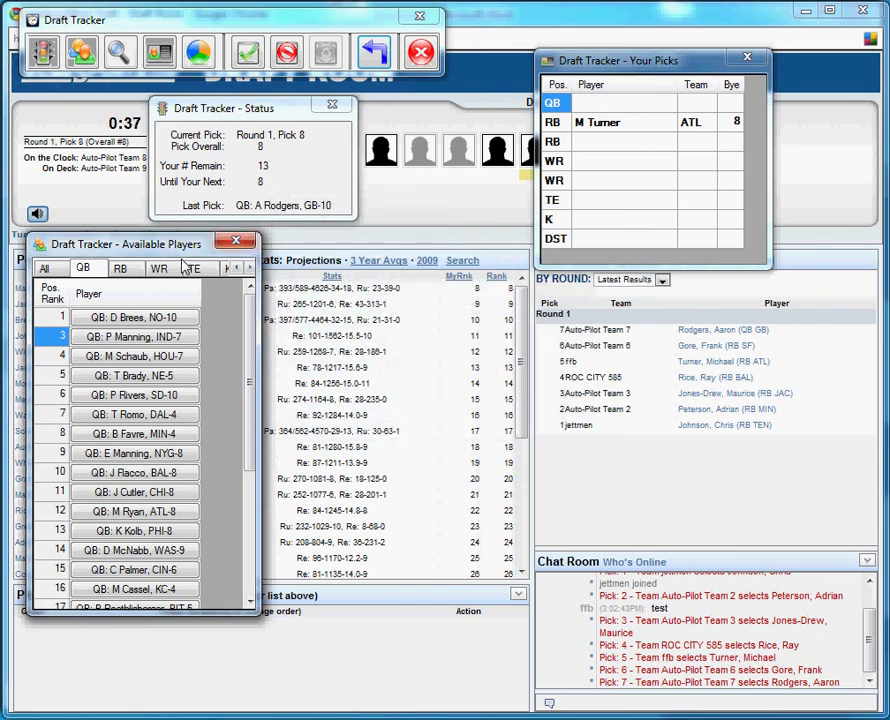
Step: Reposition the Available Players form below the Status form, and hide all open tracker forms over the Word document
left_click_drag(180, 244, 342, 280)
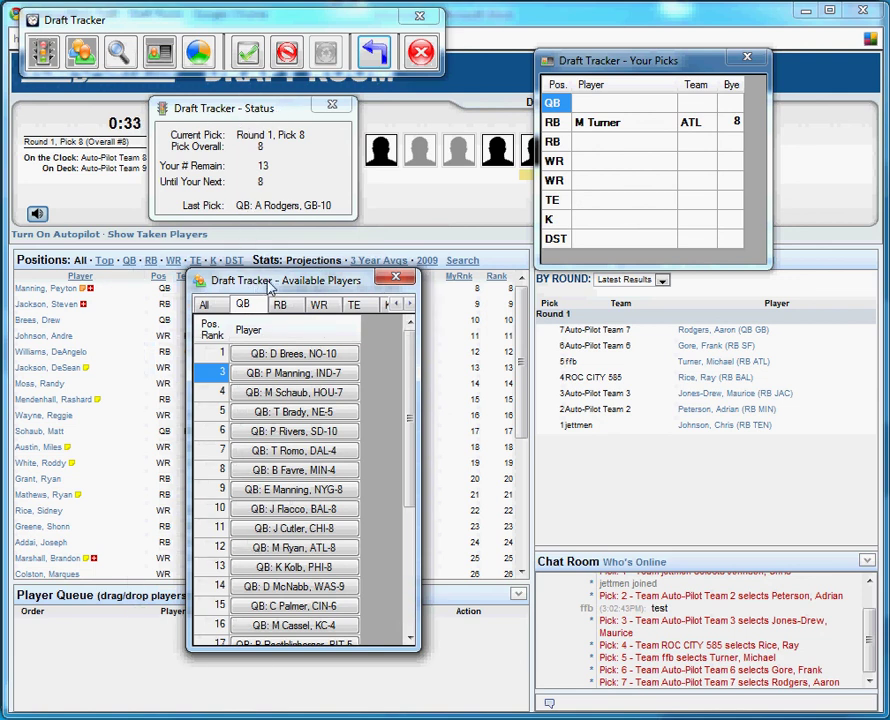
left_click_drag(300, 280, 346, 253)
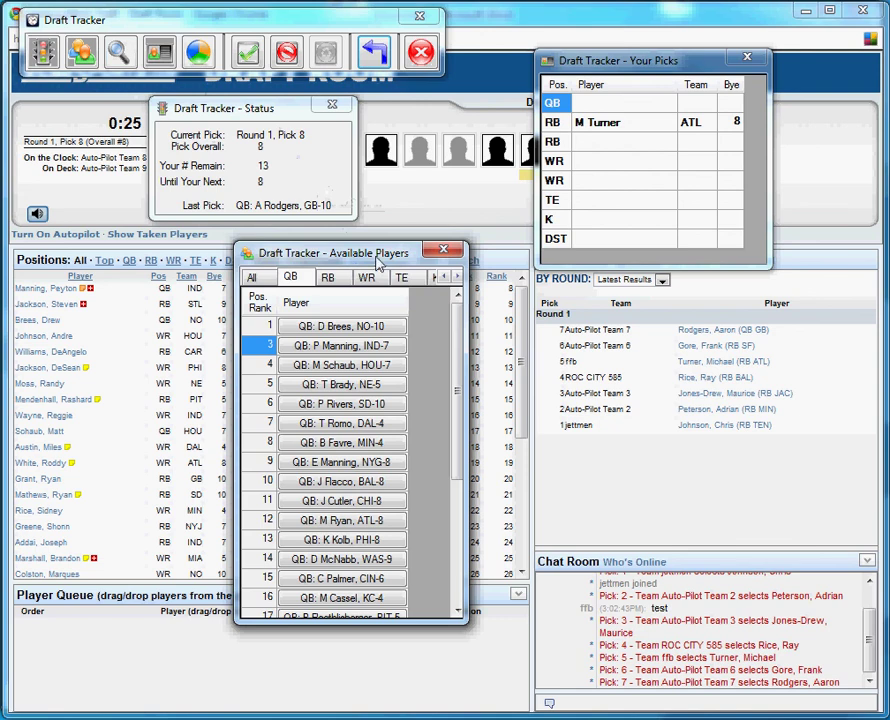
left_click_drag(380, 261, 408, 250)
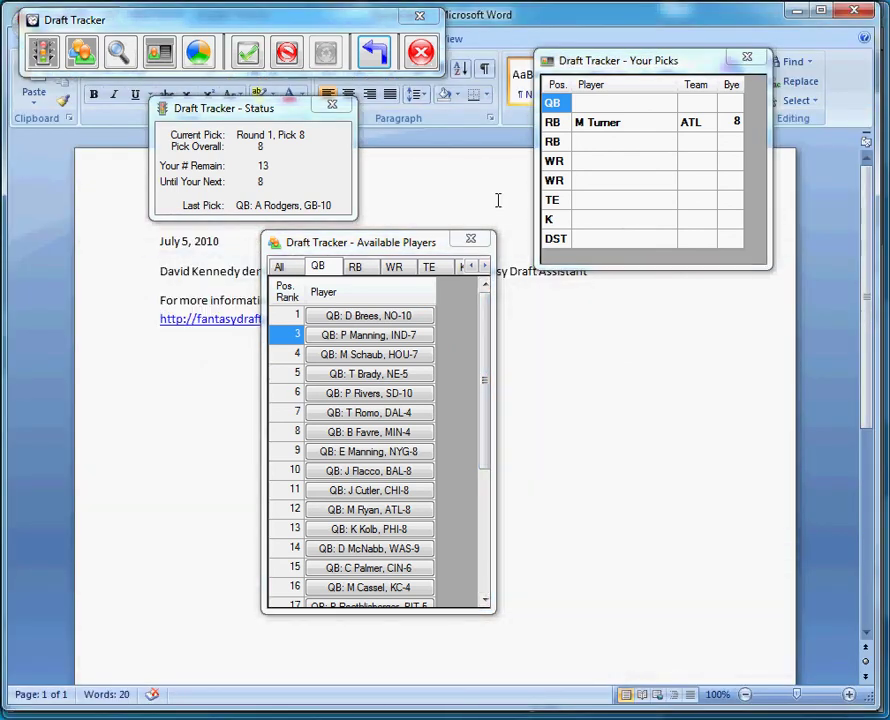
left_click(287, 52)
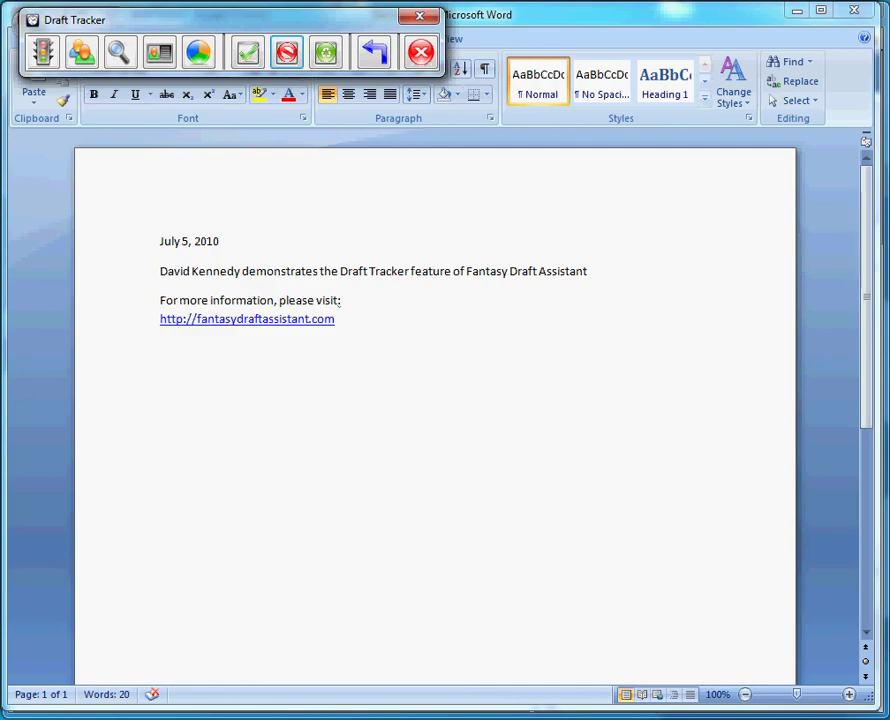